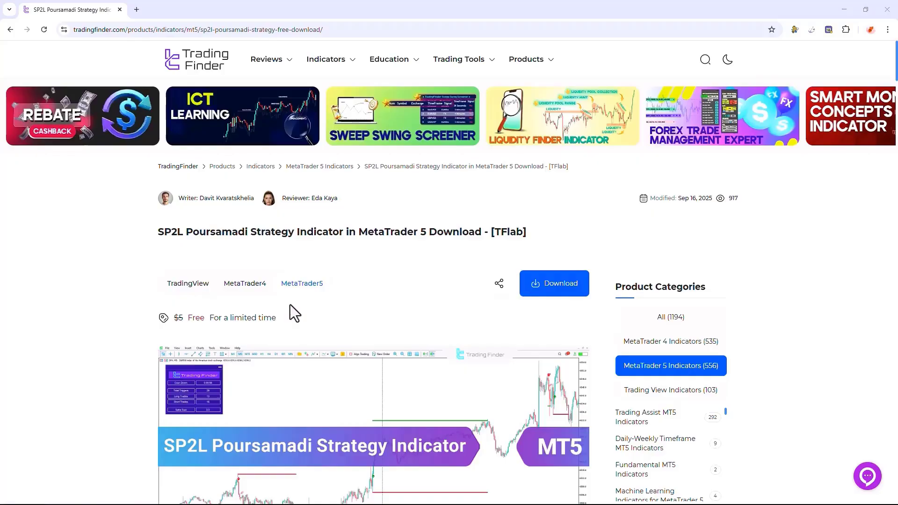
# Step: Scroll the BTCUSD M5 chart back and forth to review its price history
pyautogui.scroll(-10, 387, 292)
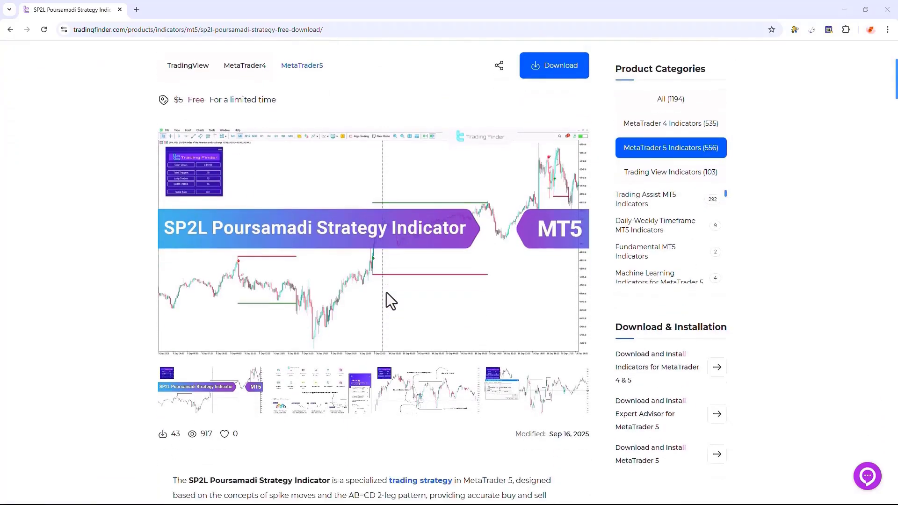
pyautogui.scroll(-11, 387, 292)
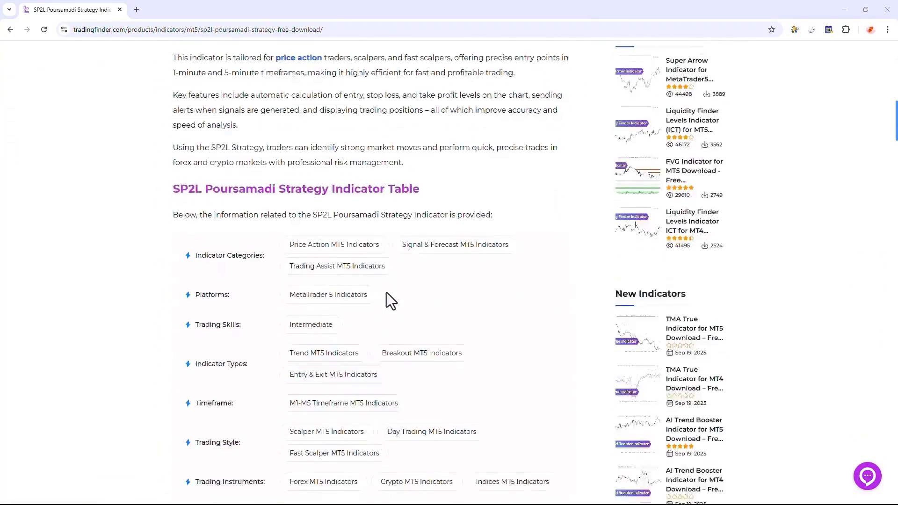
pyautogui.scroll(-10, 386, 292)
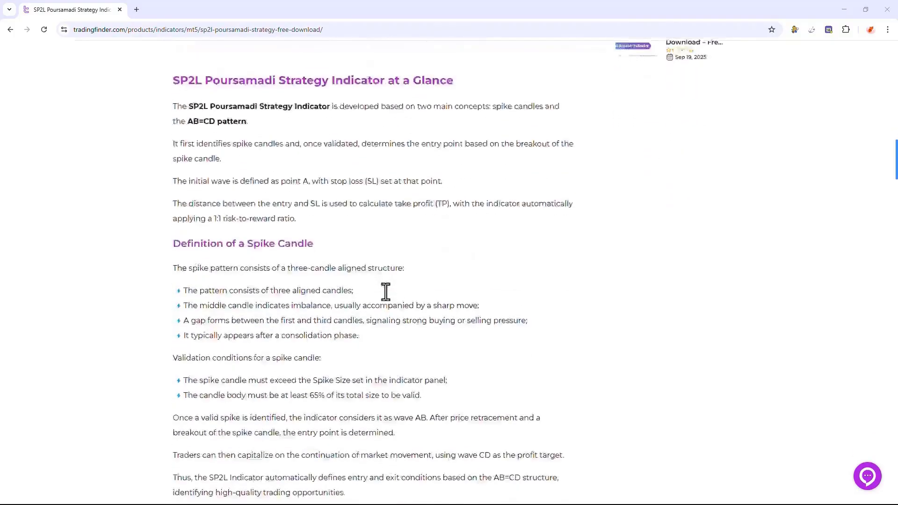
pyautogui.scroll(-10, 385, 291)
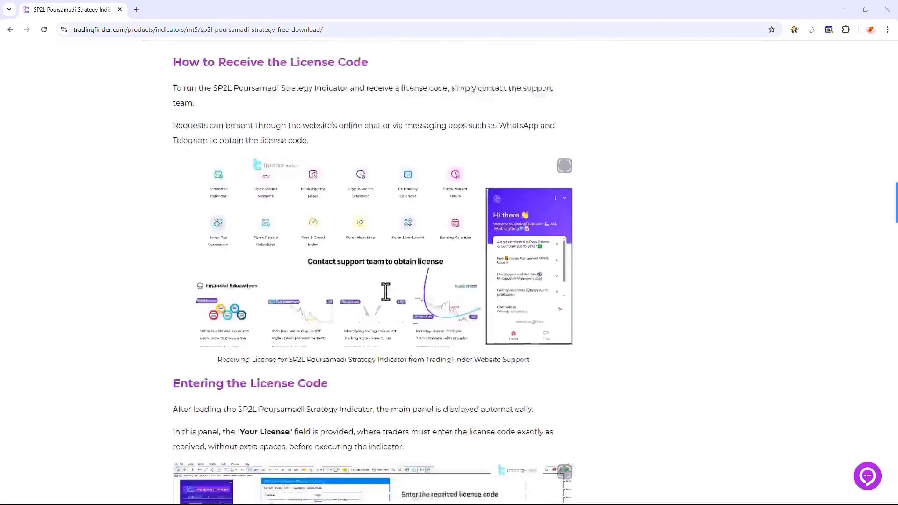
pyautogui.scroll(-12, 387, 300)
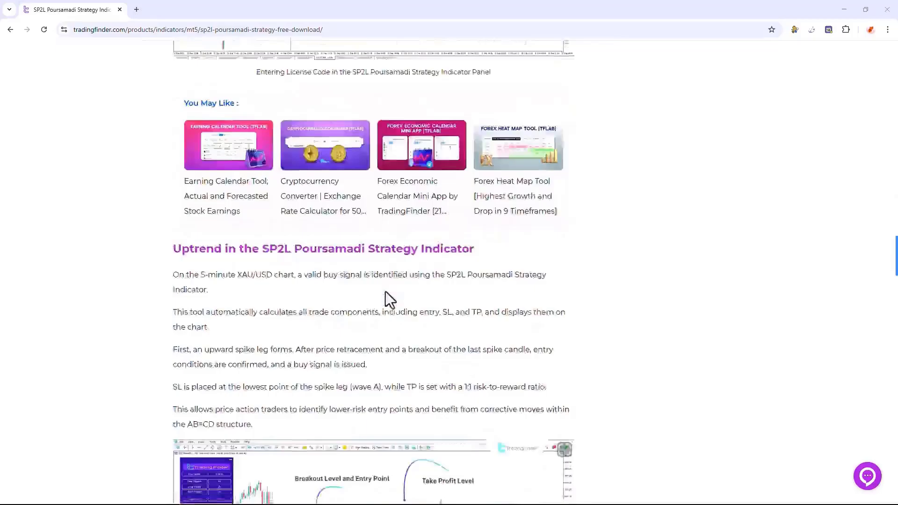
pyautogui.scroll(-7, 386, 301)
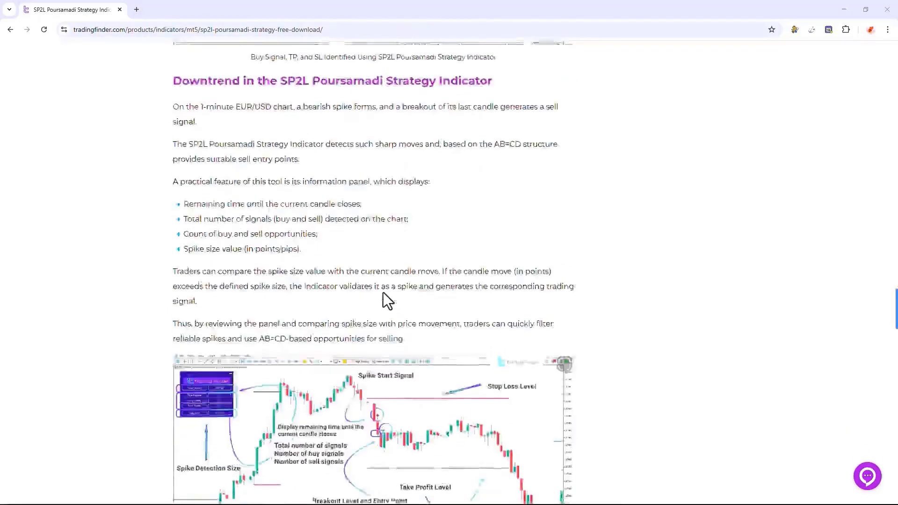
pyautogui.scroll(6, 385, 299)
pyautogui.scroll(13, 382, 299)
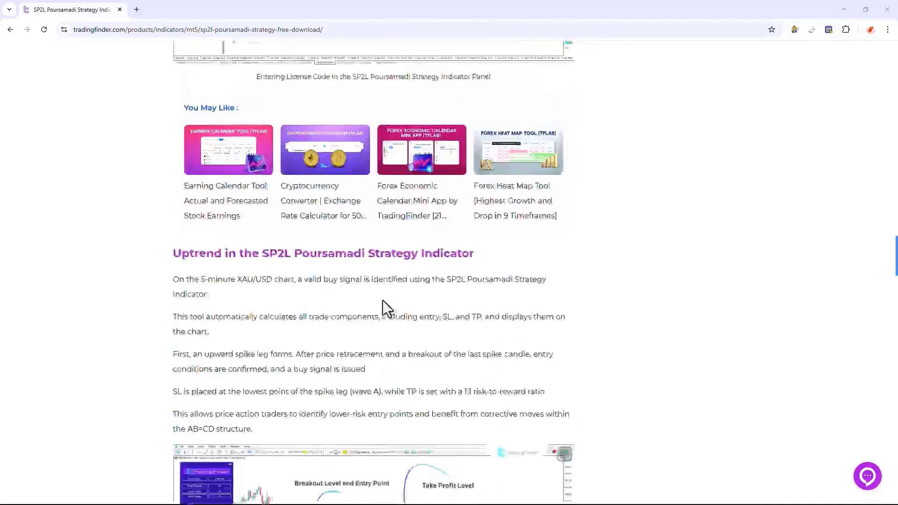
pyautogui.scroll(10, 382, 300)
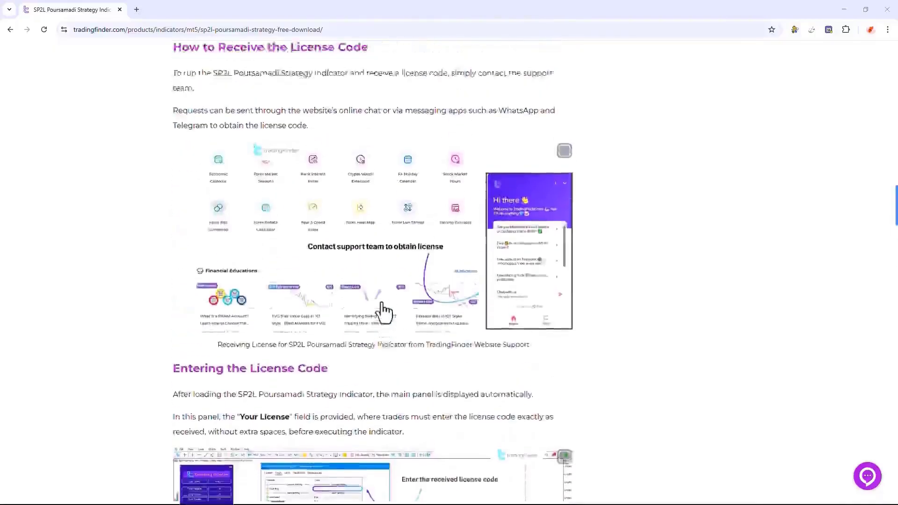
pyautogui.scroll(12, 382, 310)
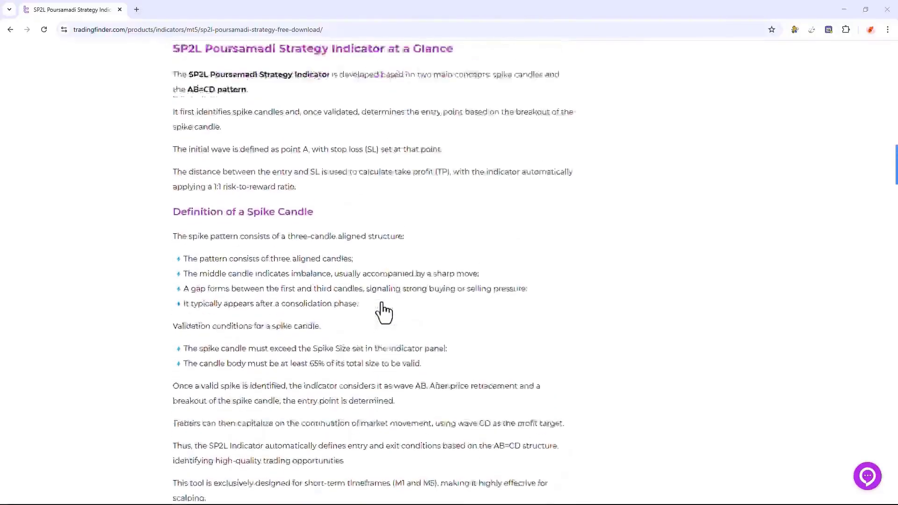
pyautogui.scroll(12, 383, 310)
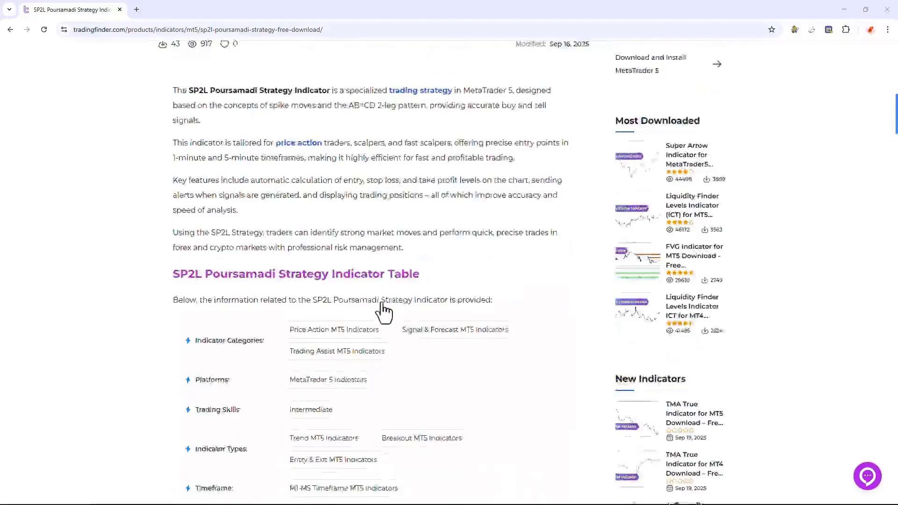
pyautogui.scroll(7, 383, 313)
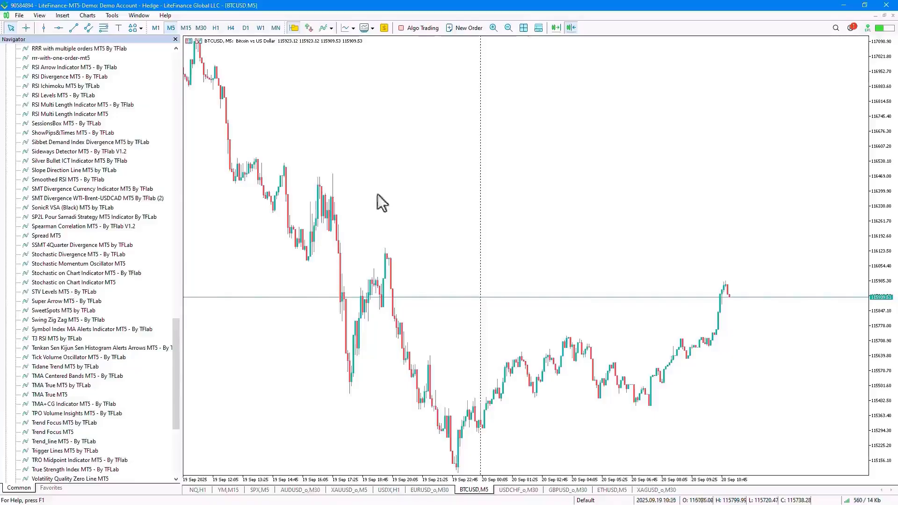
# Step: Drop the SP2L Pour Samadi Strategy MT5 Indicator on the chart and review its Common and Dependencies settings
pyautogui.moveTo(69, 217); pyautogui.dragTo(267, 221)
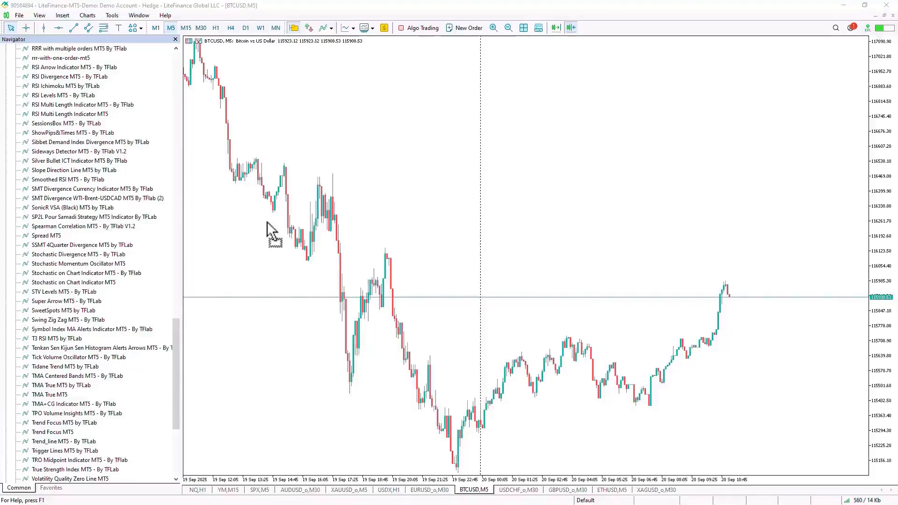
pyautogui.click(331, 114)
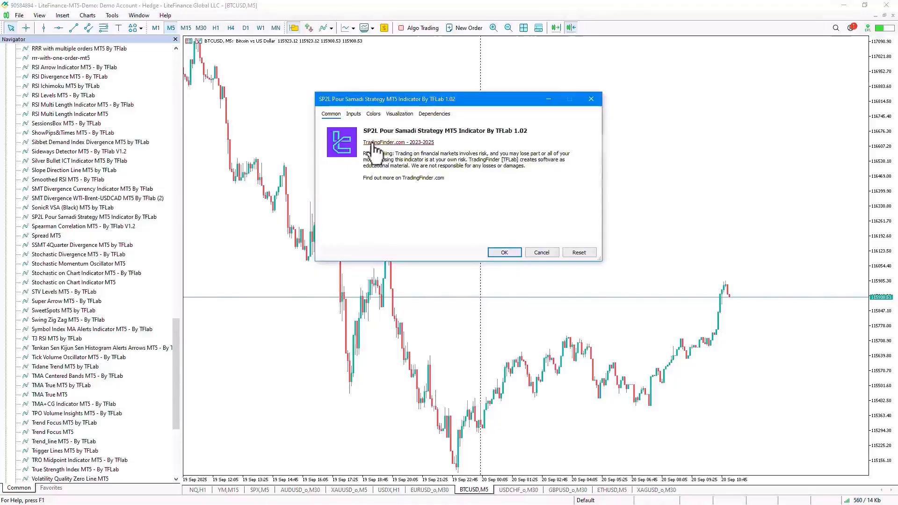
pyautogui.click(434, 115)
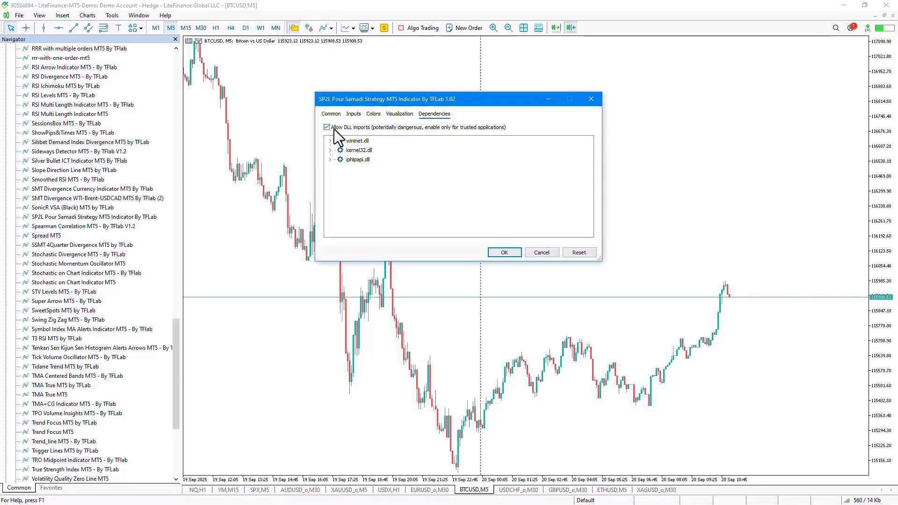
# Step: Paste the license key into the Your Key input and confirm it
pyautogui.click(353, 114)
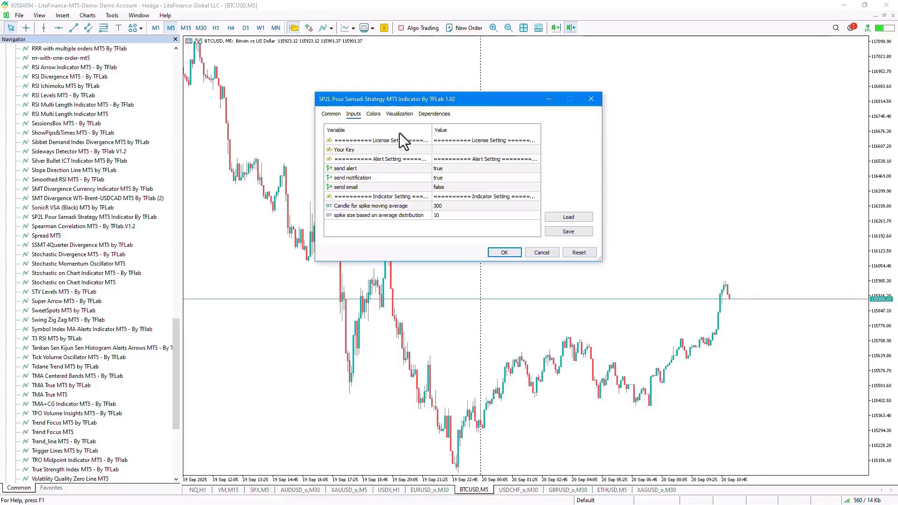
pyautogui.click(448, 151)
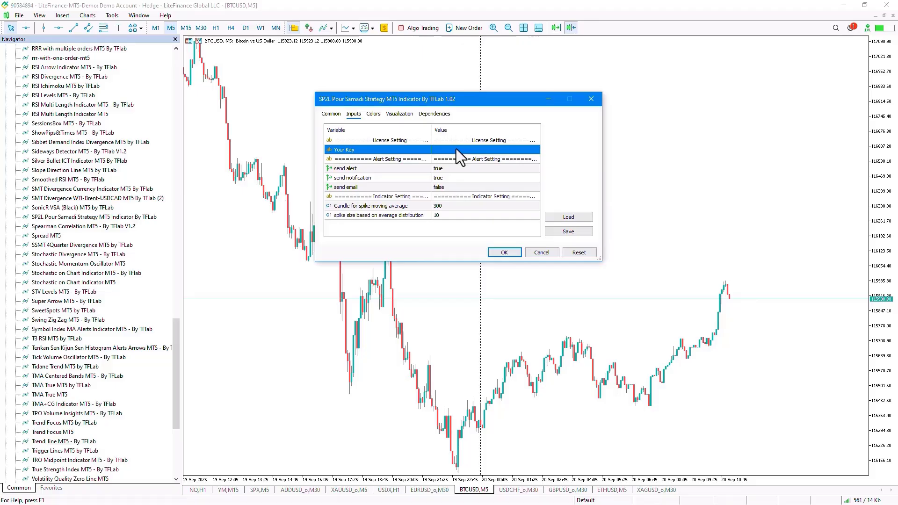
pyautogui.click(456, 148)
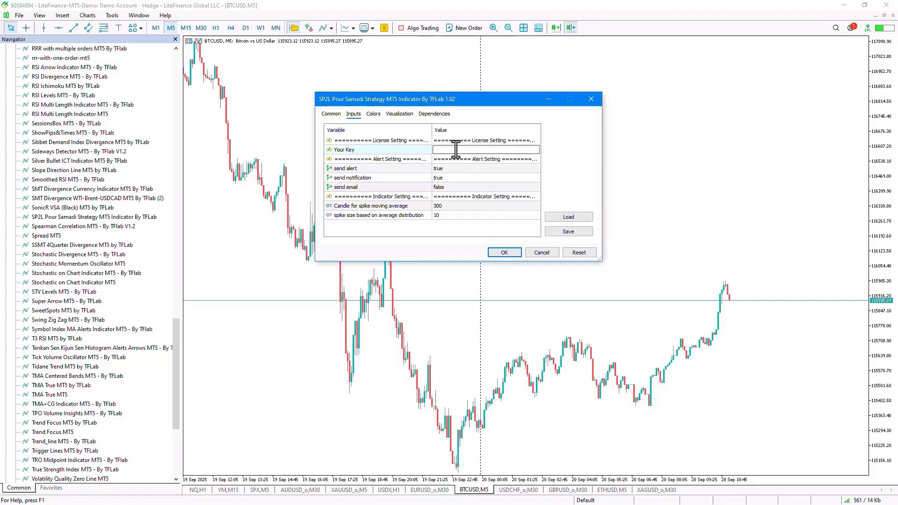
pyautogui.hotkey('ctrl', 'v')
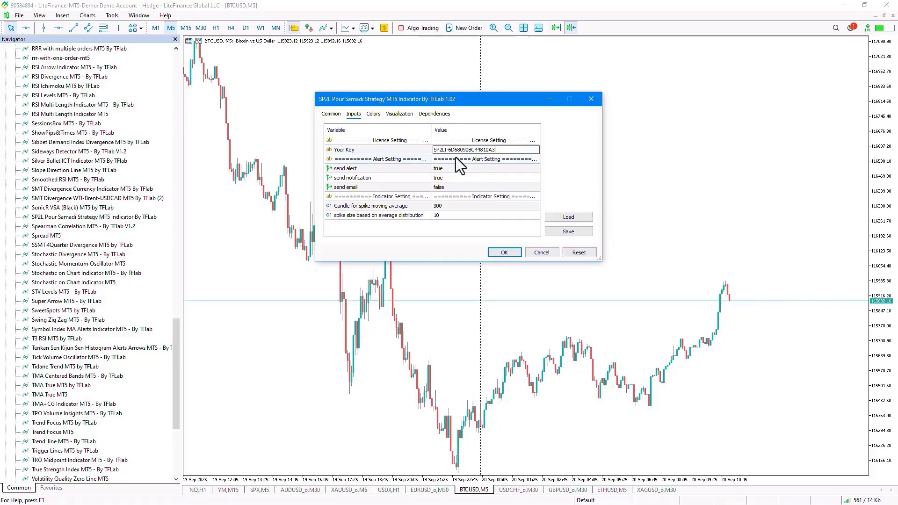
pyautogui.click(457, 158)
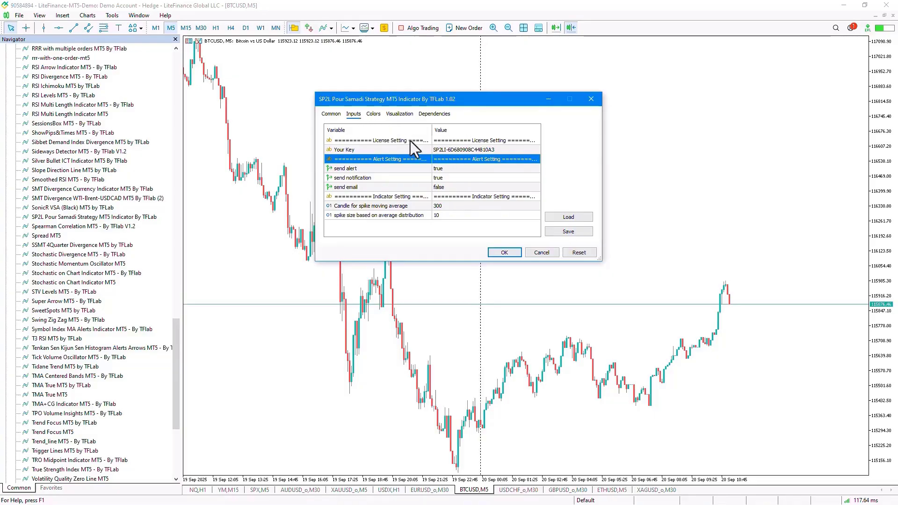
# Step: Set send email to true, so alert, notification and email are all true
pyautogui.click(454, 166)
pyautogui.click(453, 179)
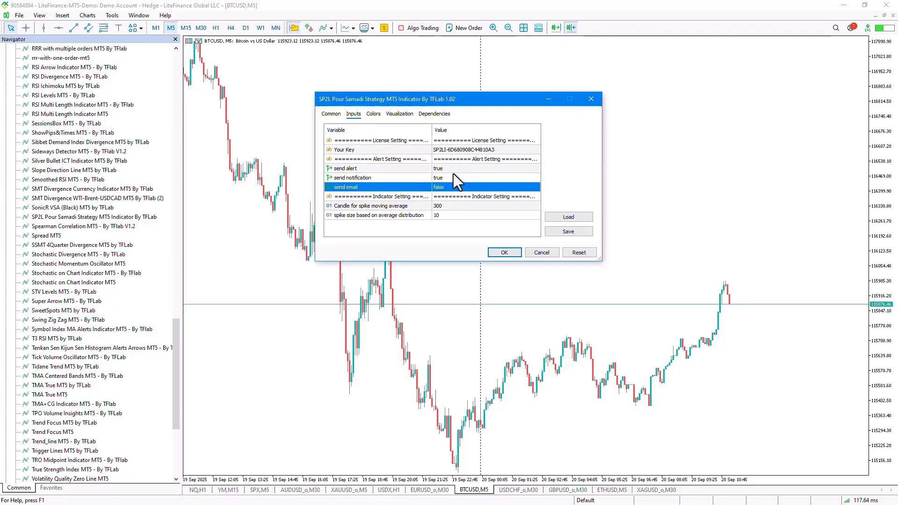
pyautogui.click(454, 170)
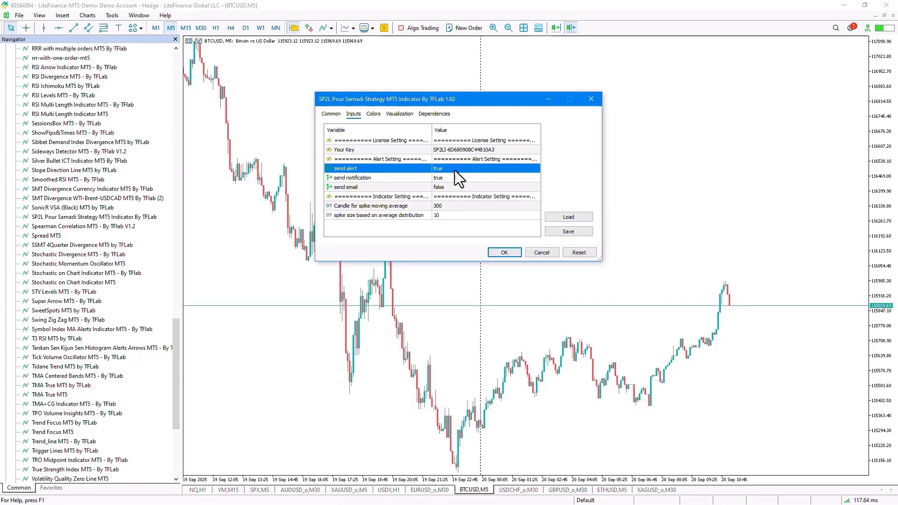
pyautogui.click(452, 177)
pyautogui.click(452, 185)
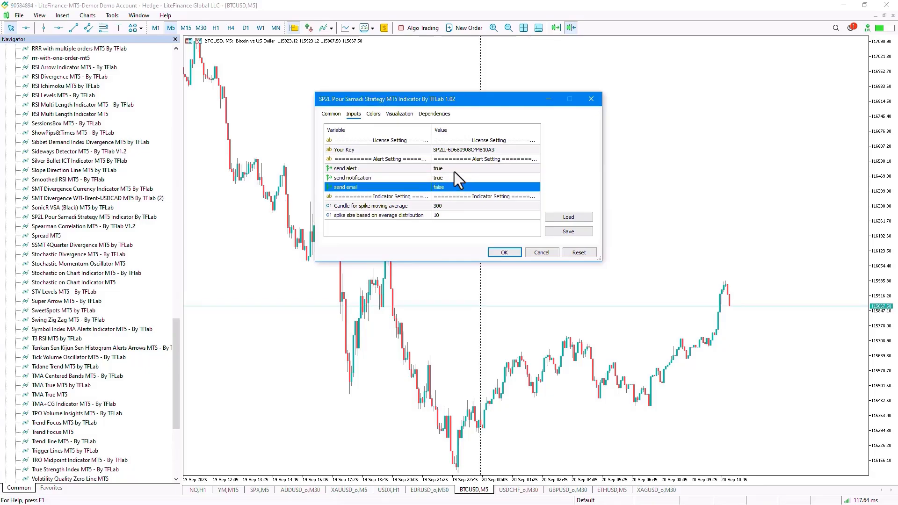
pyautogui.click(453, 170)
pyautogui.click(453, 177)
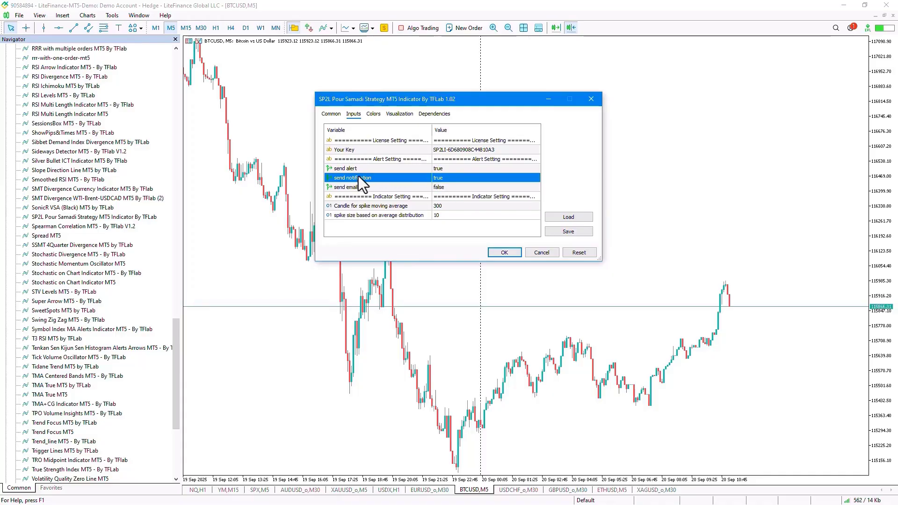
pyautogui.click(450, 186)
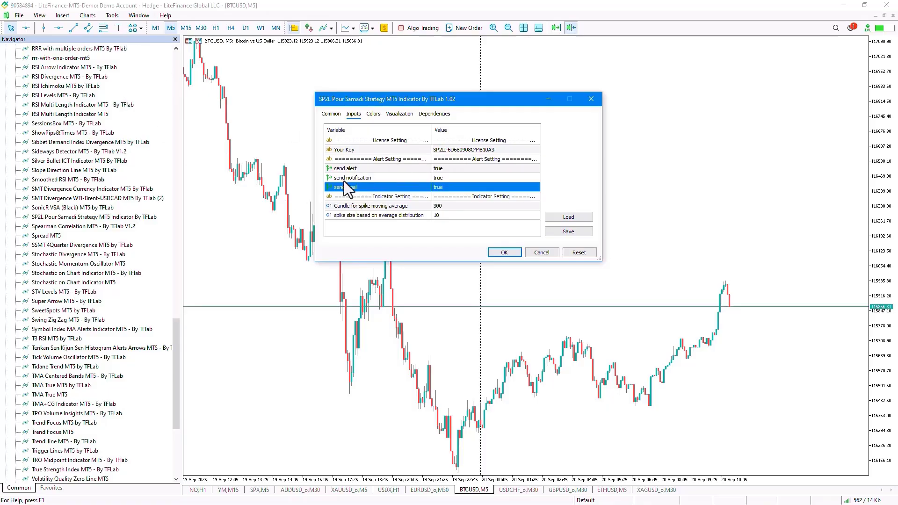
# Step: Review the spike moving average candles (300) and spike size (10) inputs
pyautogui.click(452, 209)
pyautogui.click(453, 214)
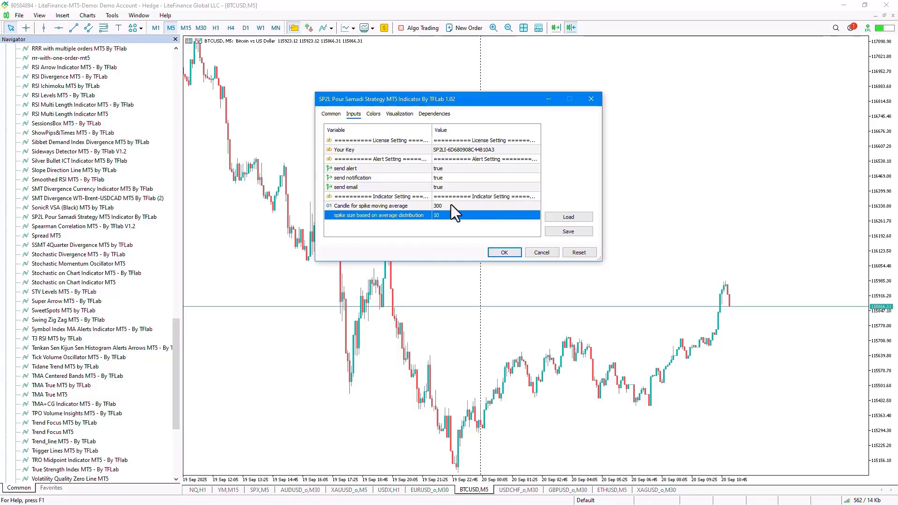
pyautogui.click(450, 205)
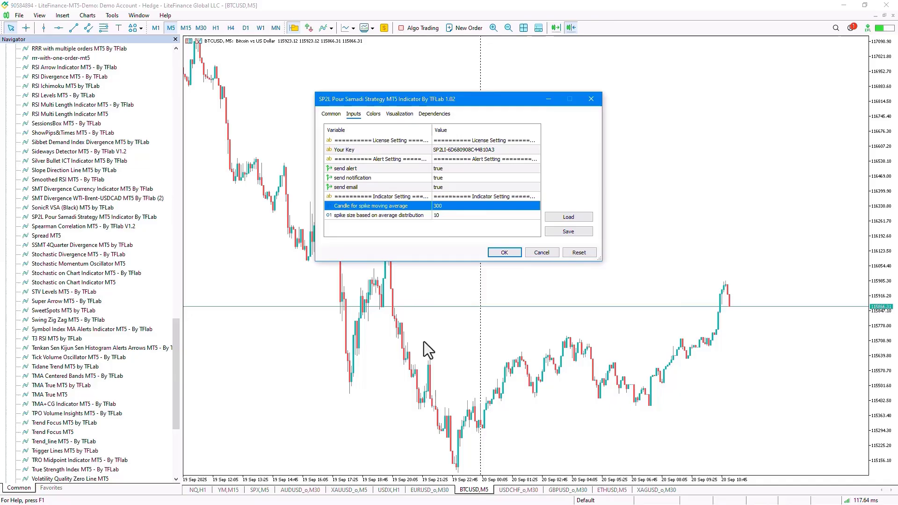
pyautogui.click(450, 217)
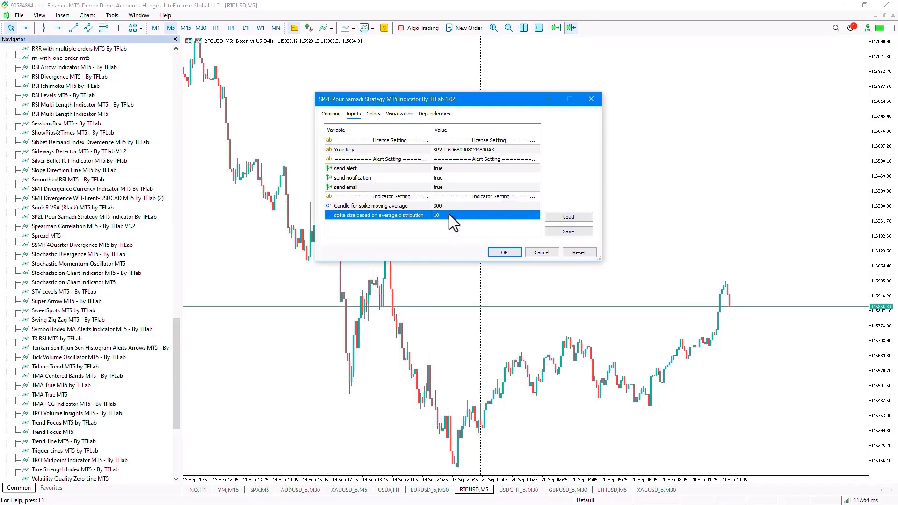
pyautogui.click(449, 208)
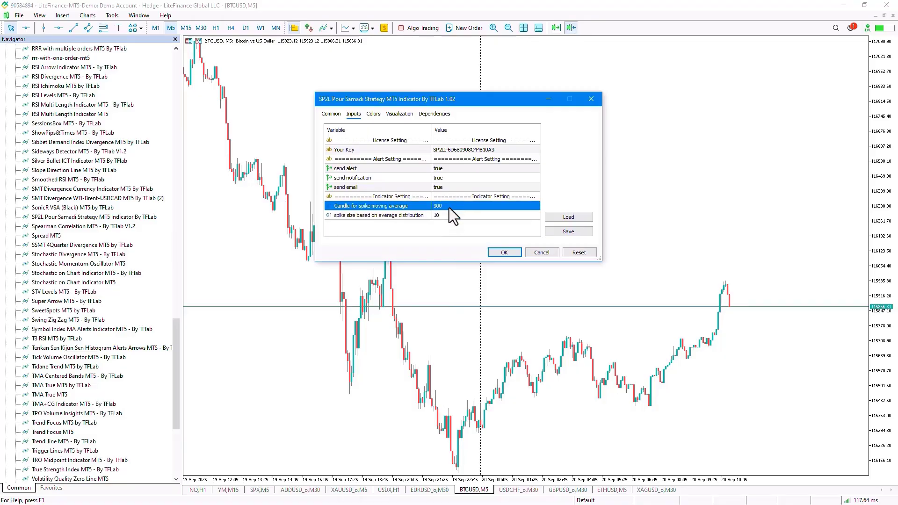
pyautogui.click(448, 215)
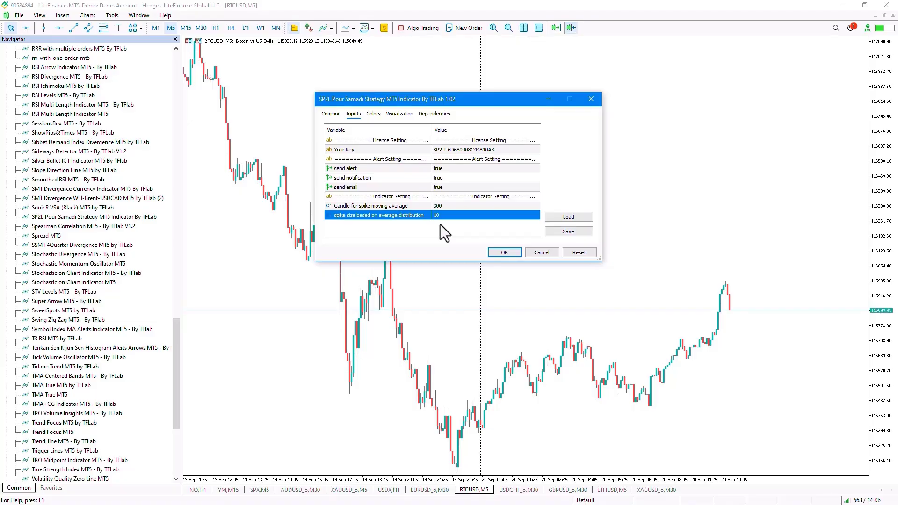
# Step: Apply the SP2L indicator and scroll the BTCUSD M5 chart to review its spike signals and panel
pyautogui.click(503, 253)
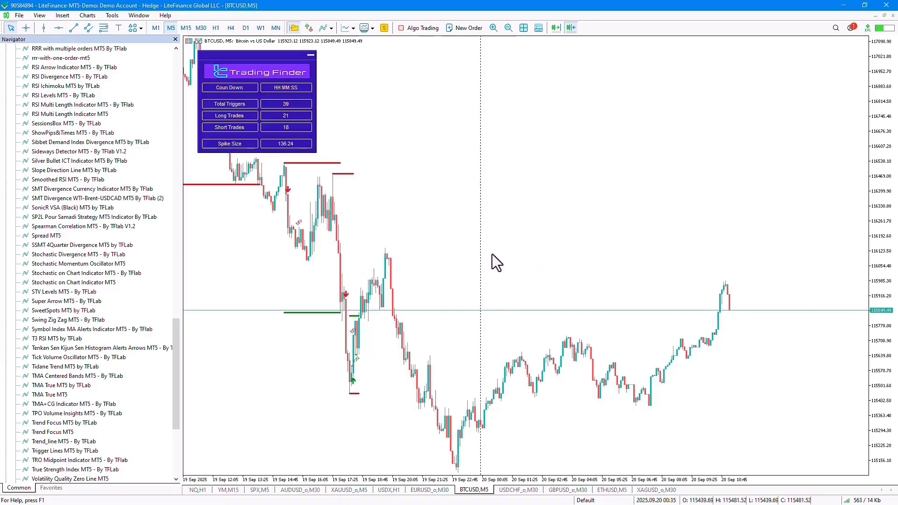
pyautogui.scroll(5, 436, 217)
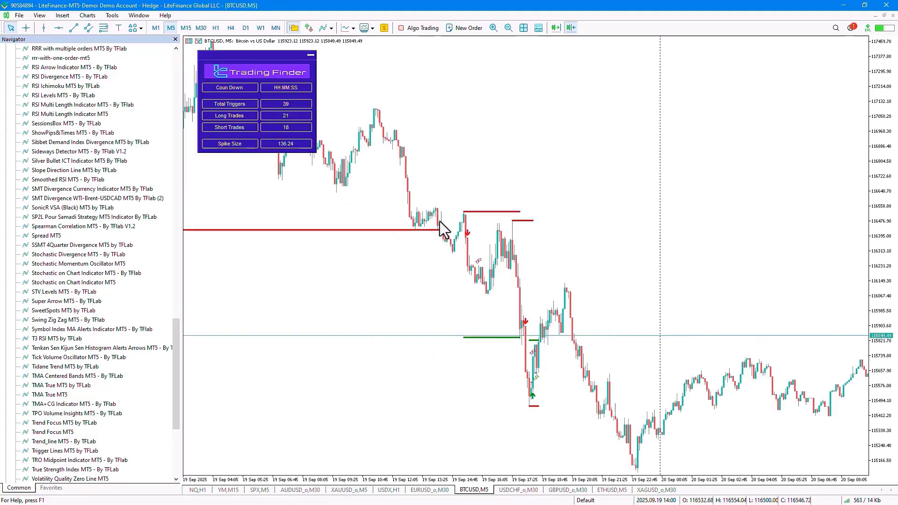
pyautogui.scroll(10, 459, 248)
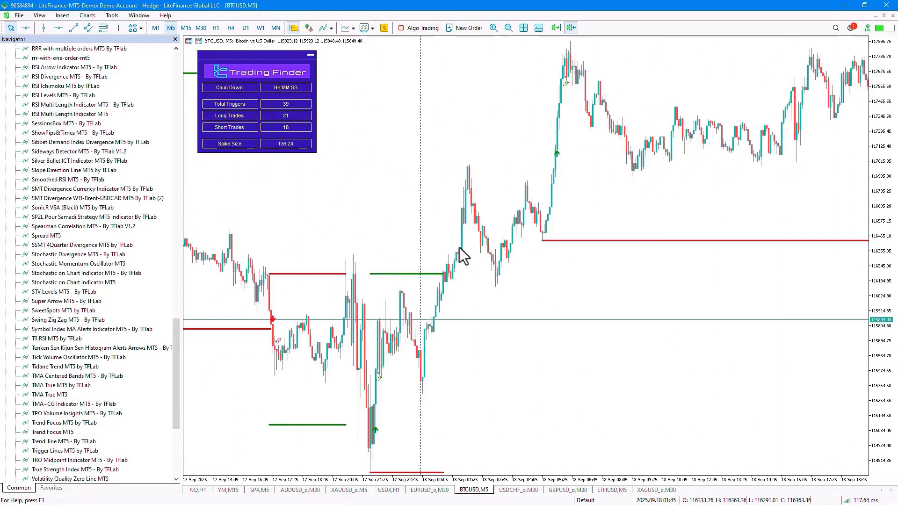
pyautogui.scroll(10, 460, 253)
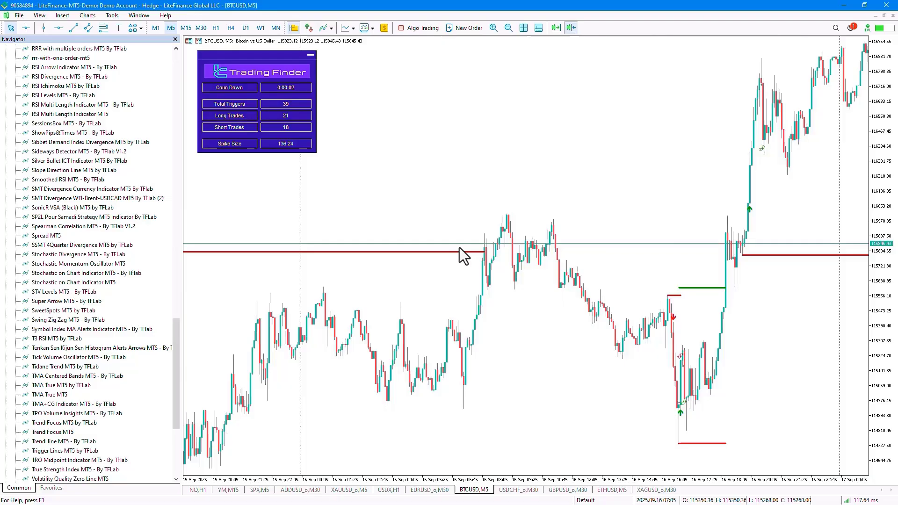
pyautogui.scroll(-10, 459, 248)
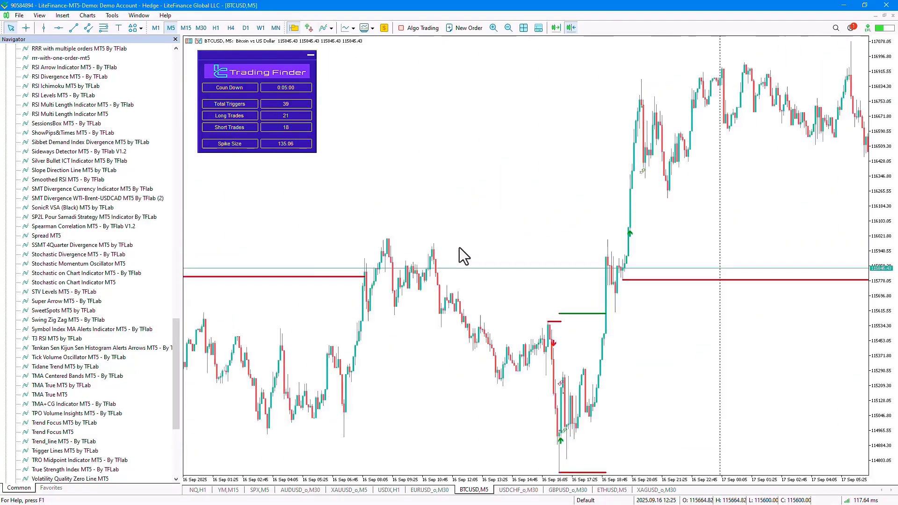
pyautogui.scroll(-15, 459, 248)
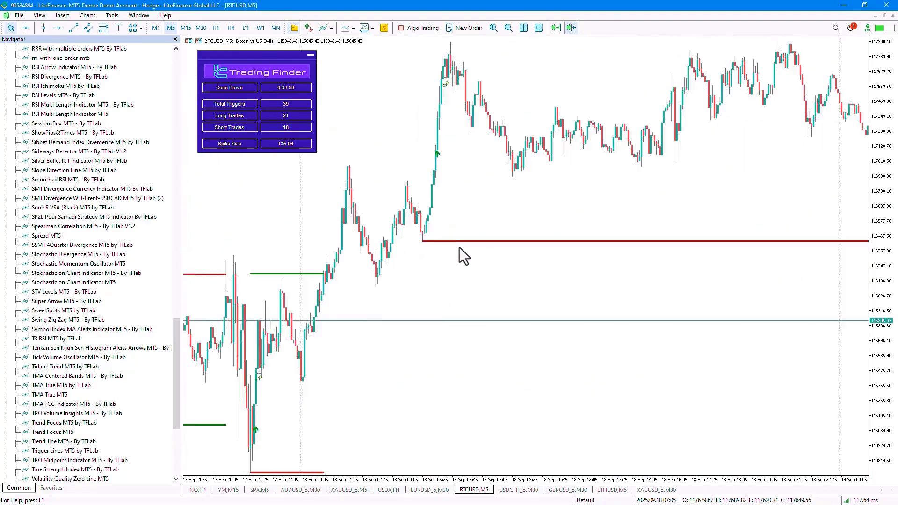
pyautogui.scroll(-15, 458, 247)
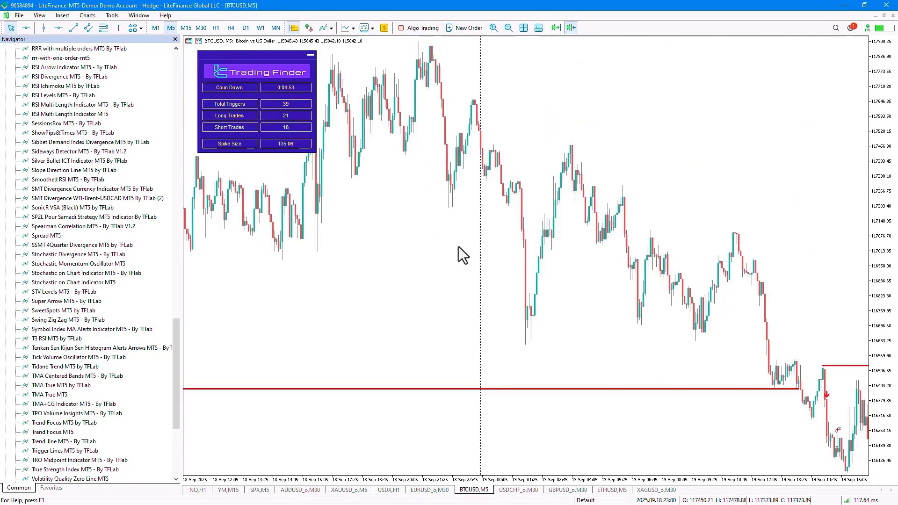
pyautogui.scroll(-15, 459, 246)
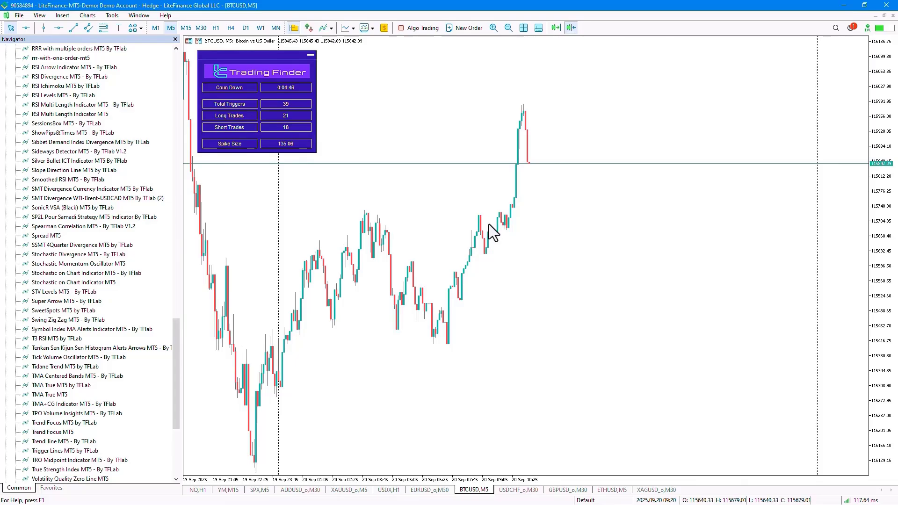
pyautogui.scroll(15, 489, 224)
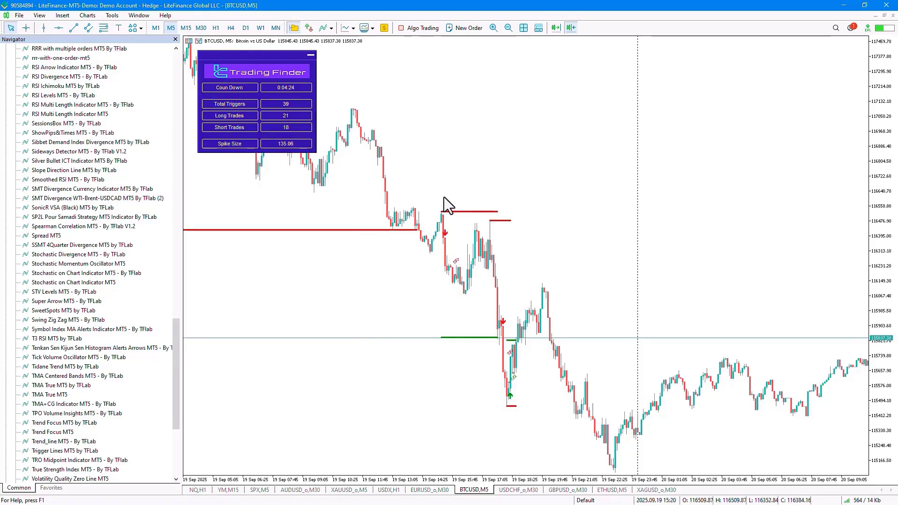
# Step: Try the M1 and M15 timeframes, dismiss the 1M-or-5M alert, and return to M5
pyautogui.click(158, 28)
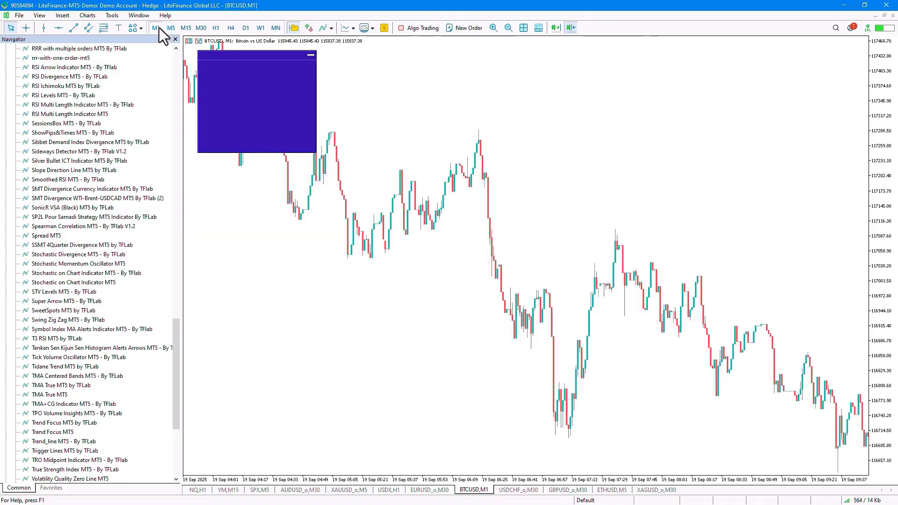
pyautogui.scroll(-5, 460, 217)
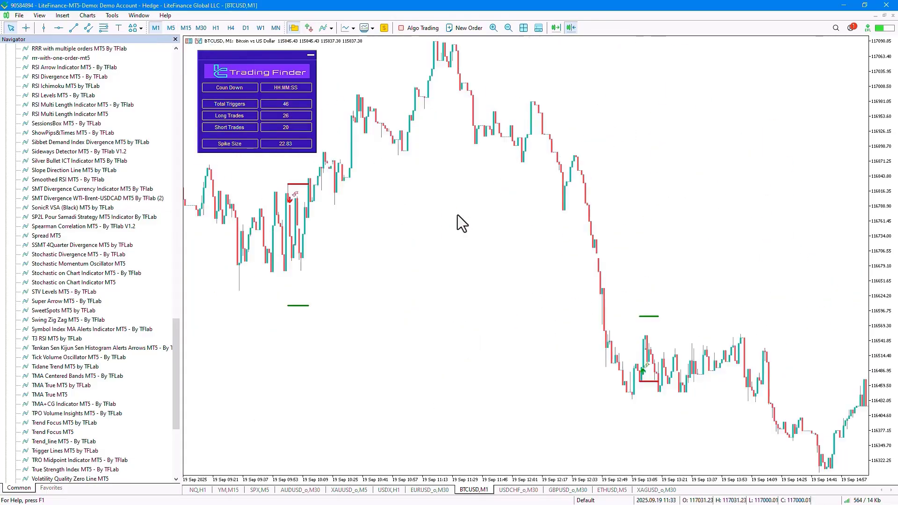
pyautogui.click(172, 28)
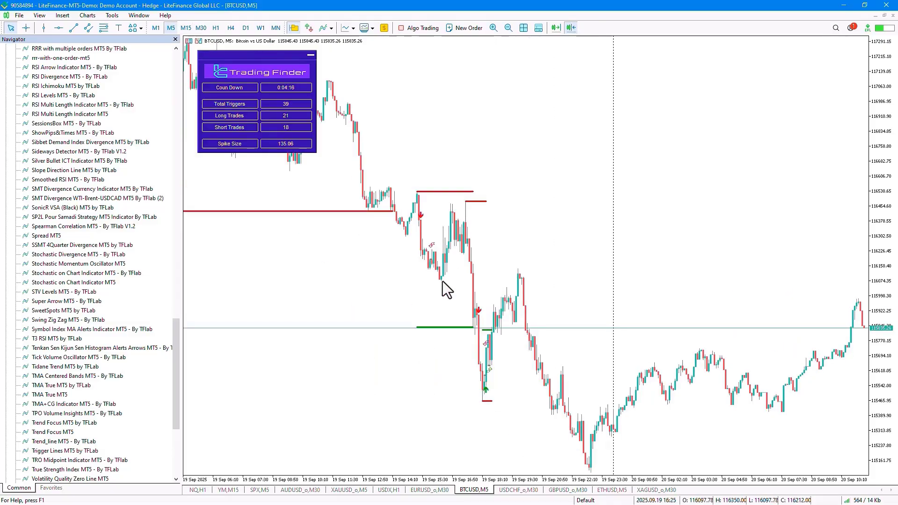
pyautogui.click(189, 28)
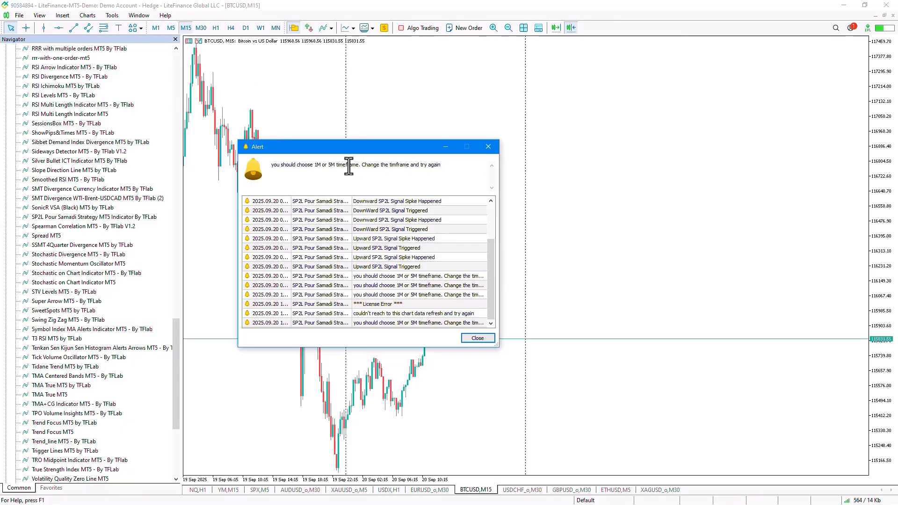
pyautogui.click(483, 149)
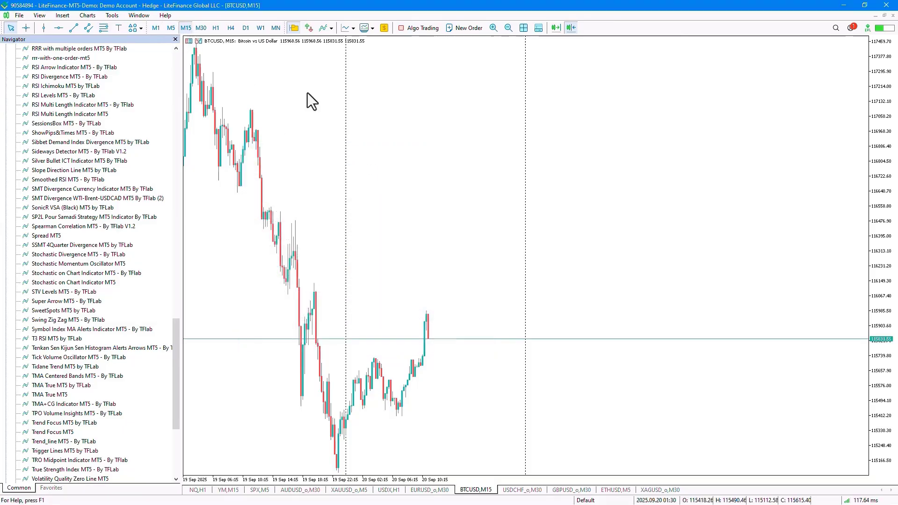
pyautogui.click(169, 25)
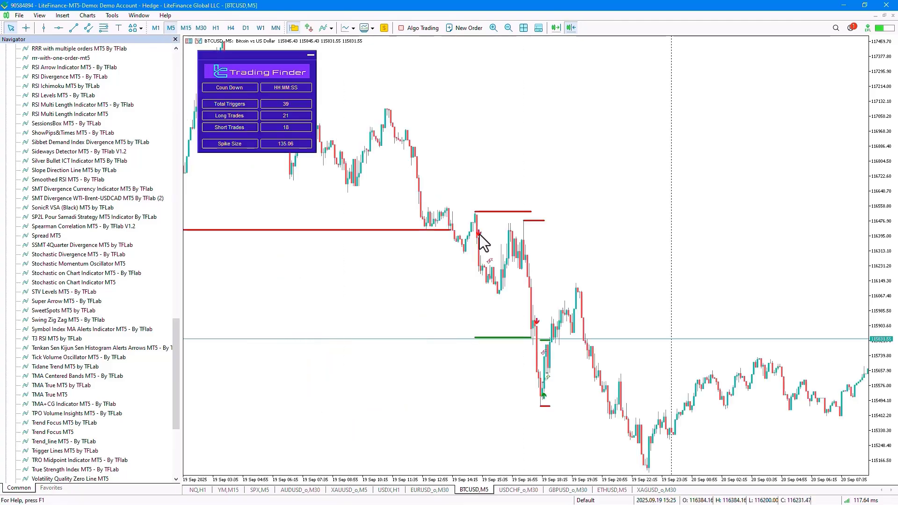
# Step: Zoom in on the 19 Sep spike candles and read the Spike Down ProfitLimit price with the crosshair
pyautogui.click(493, 27)
pyautogui.scroll(-5, 434, 253)
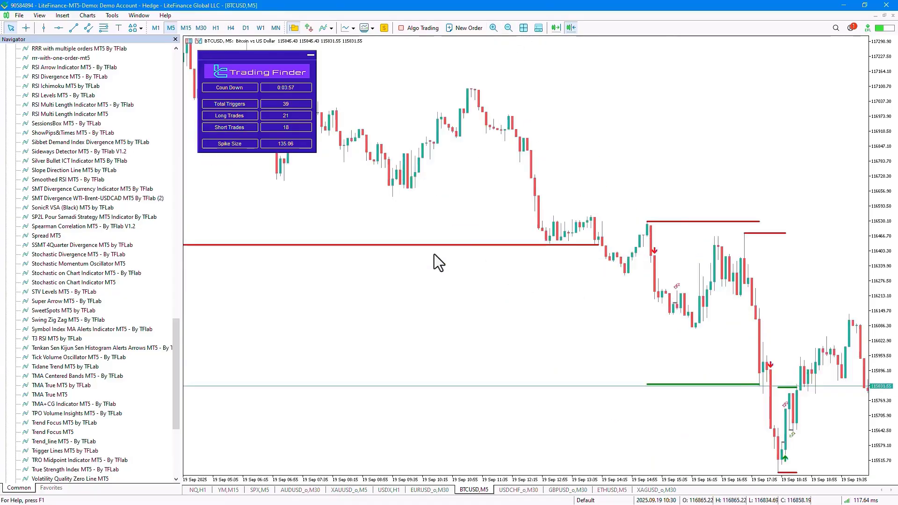
pyautogui.middleClick(405, 248)
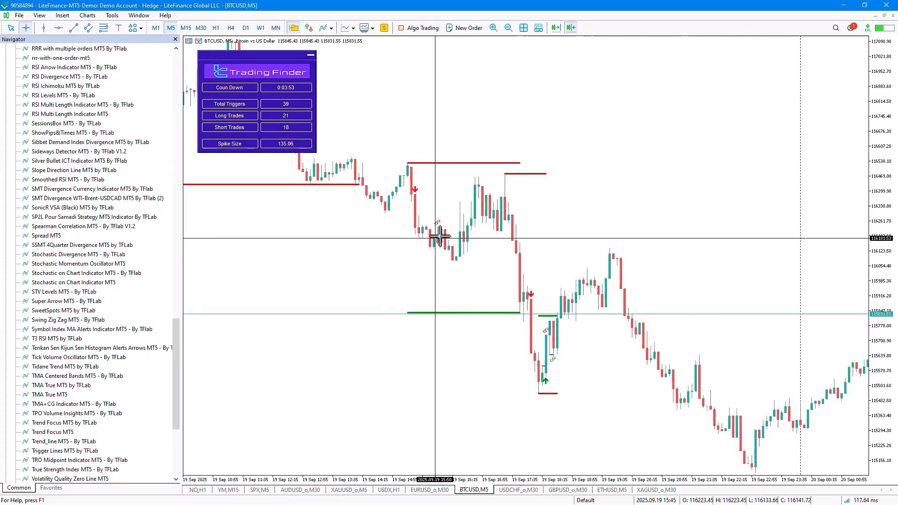
pyautogui.click(477, 315)
pyautogui.click(494, 28)
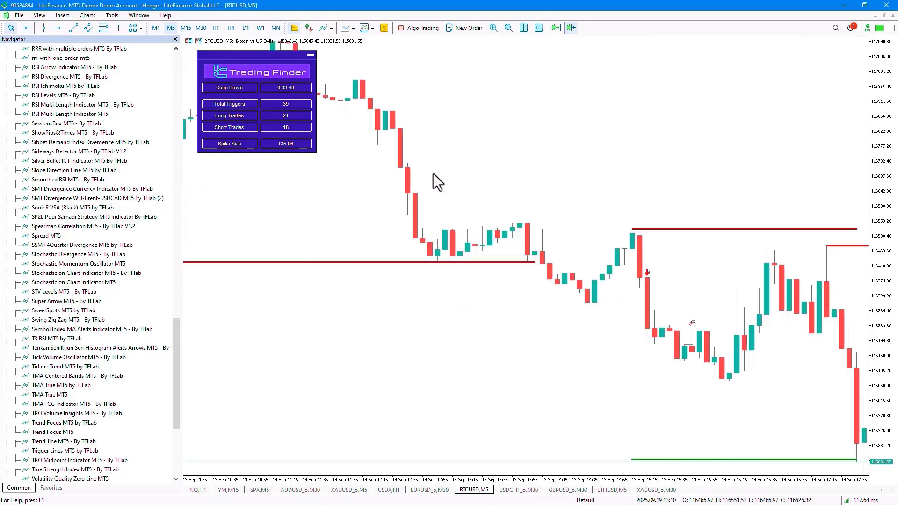
pyautogui.scroll(-5, 421, 241)
pyautogui.scroll(1, 421, 242)
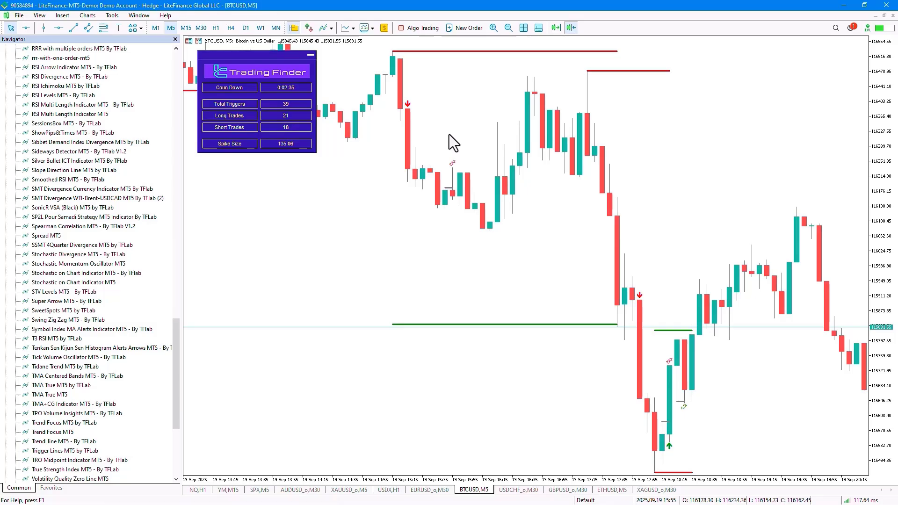
pyautogui.scroll(6, 445, 134)
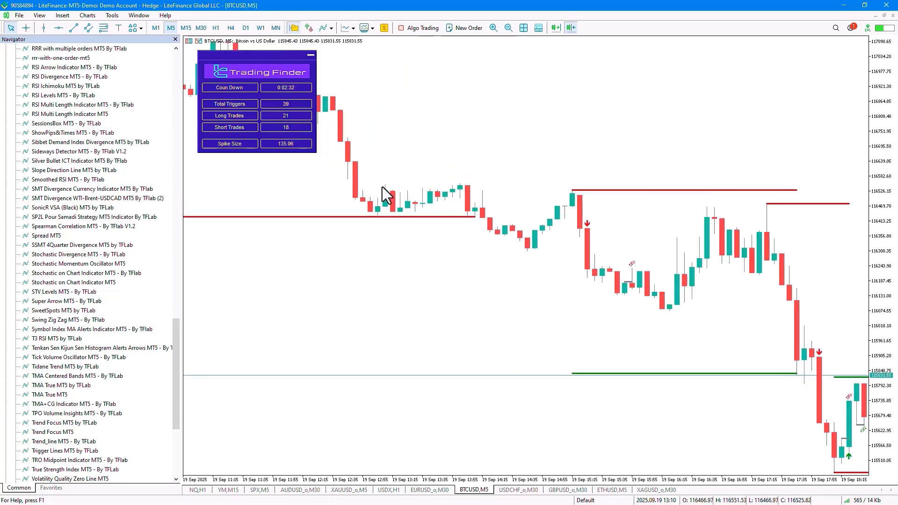
pyautogui.moveTo(498, 239); pyautogui.dragTo(438, 234)
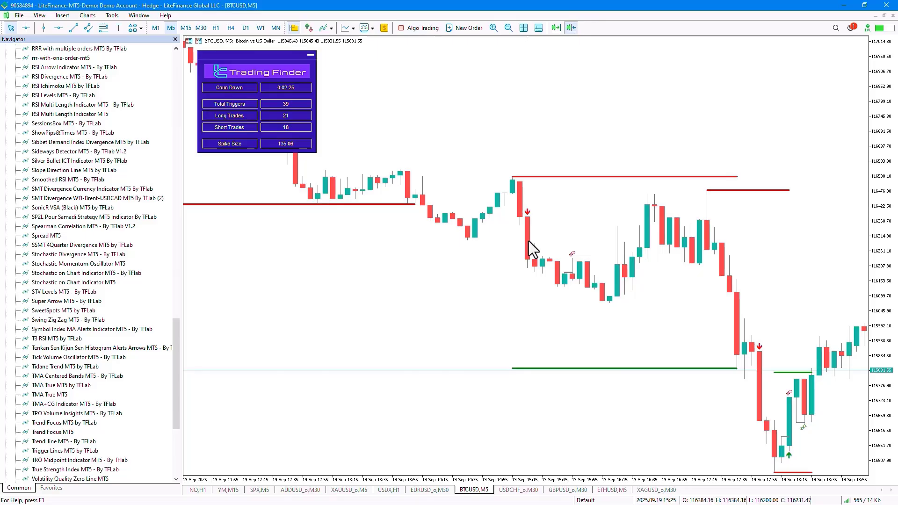
pyautogui.scroll(-5, 465, 248)
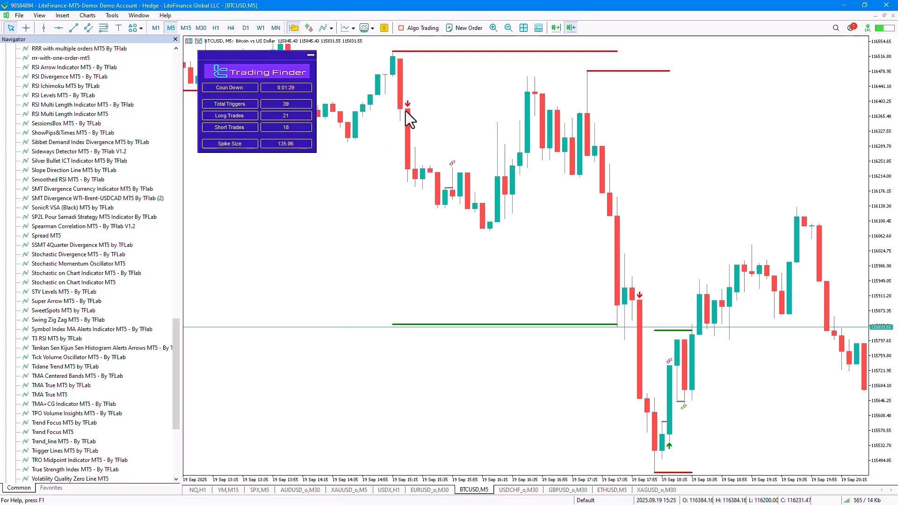
# Step: Jump to the latest bars and measure the spike-down candle from about 116386 to 116205 (~18089 points)
pyautogui.click(555, 27)
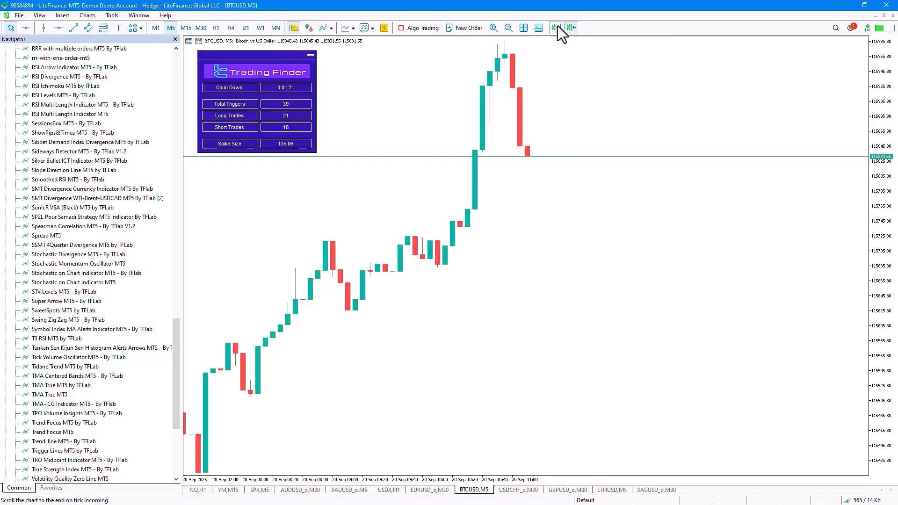
pyautogui.scroll(10, 456, 135)
pyautogui.scroll(9, 454, 142)
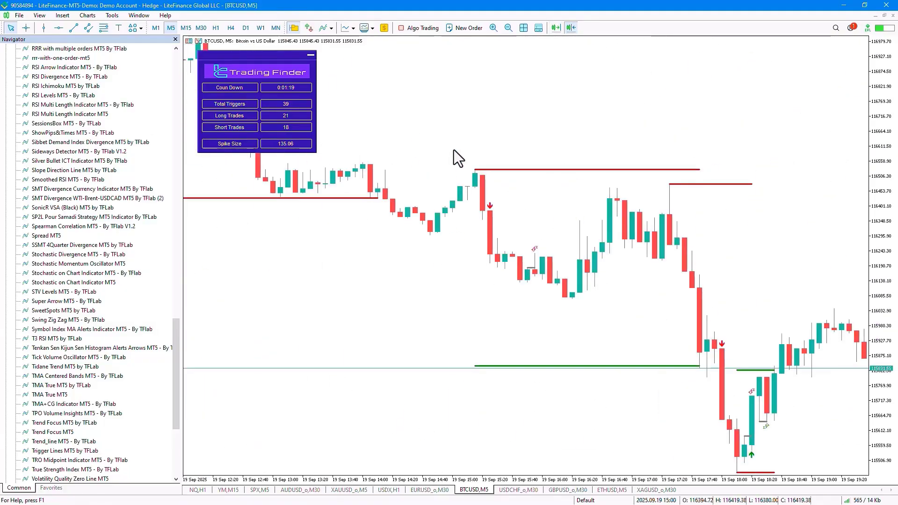
pyautogui.middleClick(369, 117)
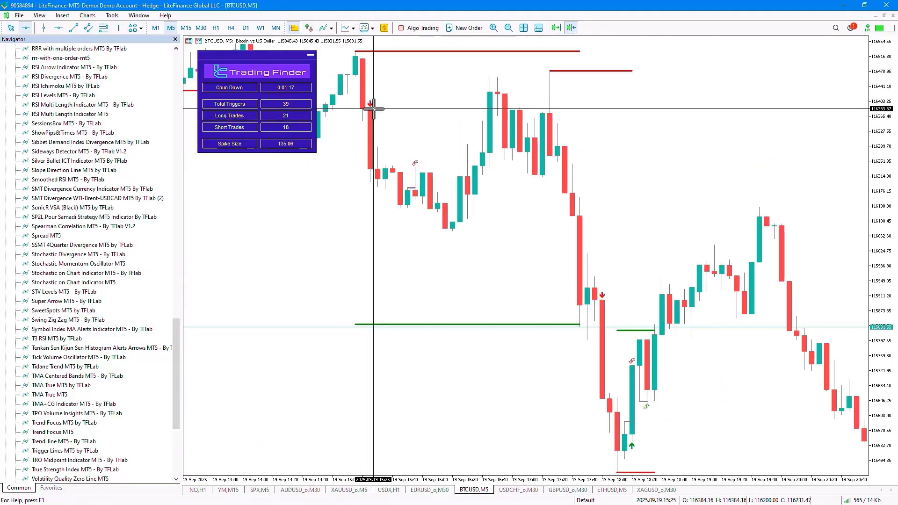
pyautogui.moveTo(369, 107); pyautogui.dragTo(370, 181)
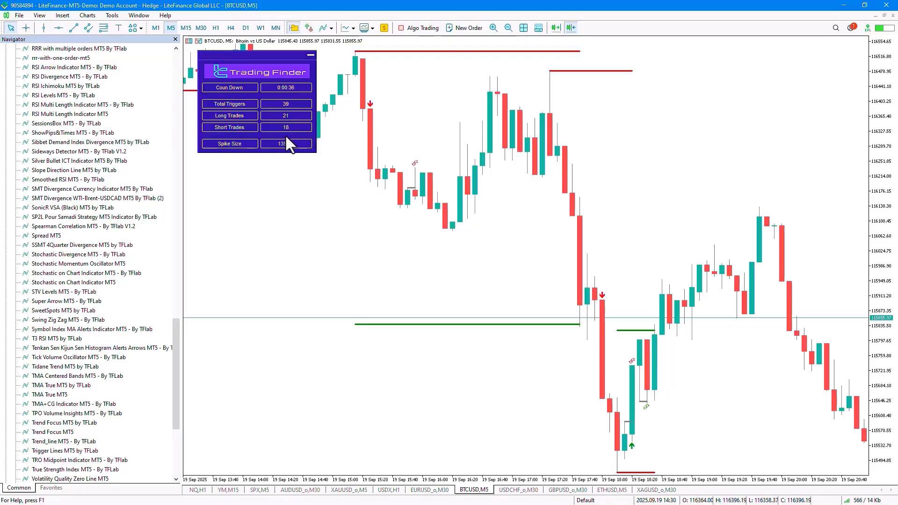
pyautogui.scroll(-3, 358, 146)
pyautogui.scroll(3, 357, 146)
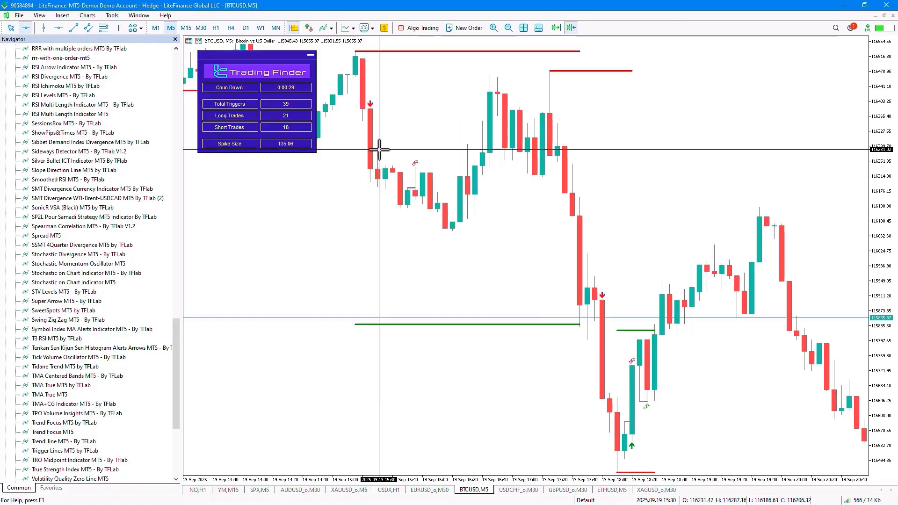
# Step: Zoom in and place a horizontal line at about 116289 near the first spike-down signal
pyautogui.click(494, 28)
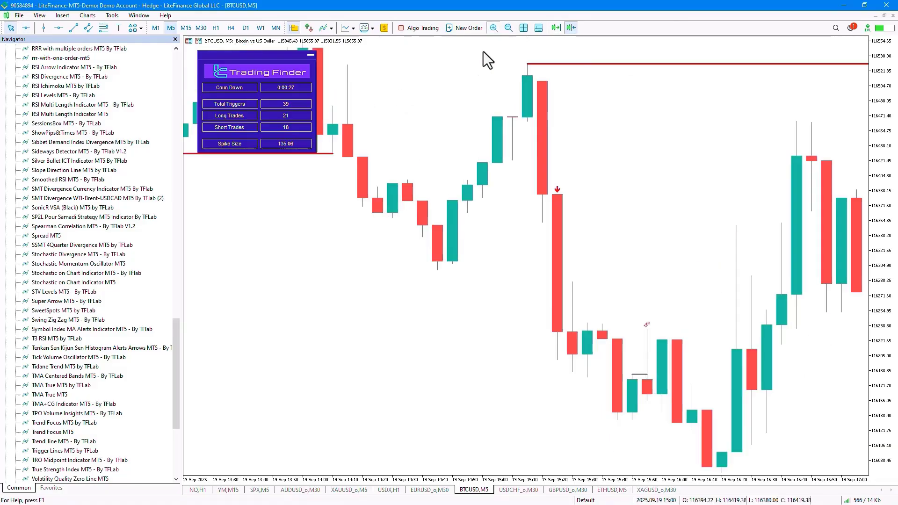
pyautogui.scroll(5, 470, 100)
pyautogui.scroll(-6, 473, 136)
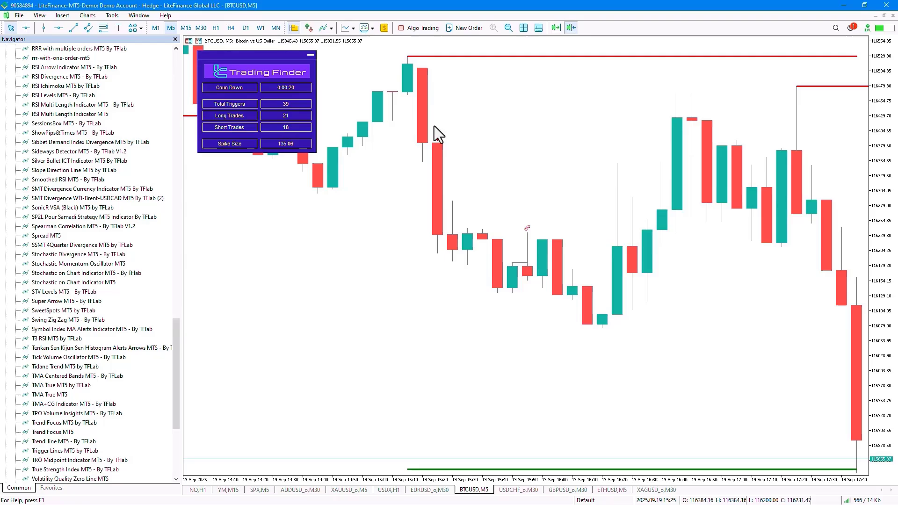
pyautogui.middleClick(455, 215)
pyautogui.click(58, 28)
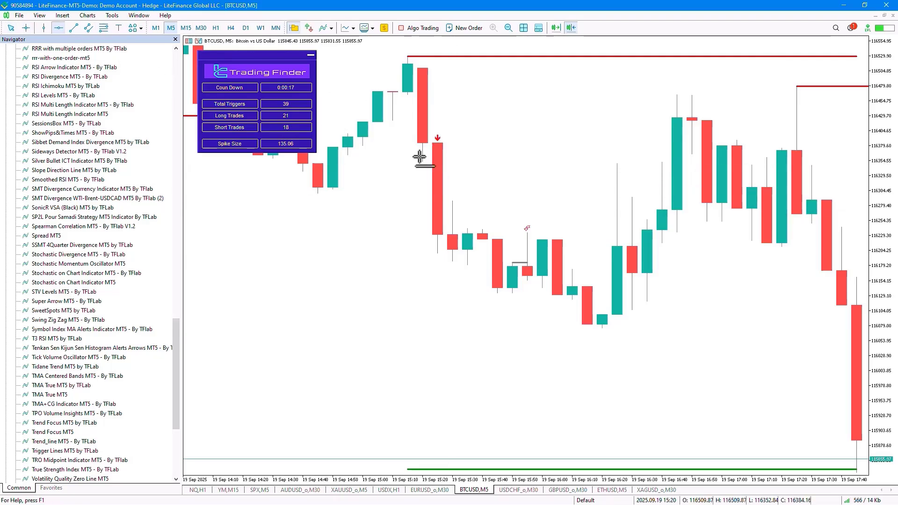
pyautogui.click(456, 200)
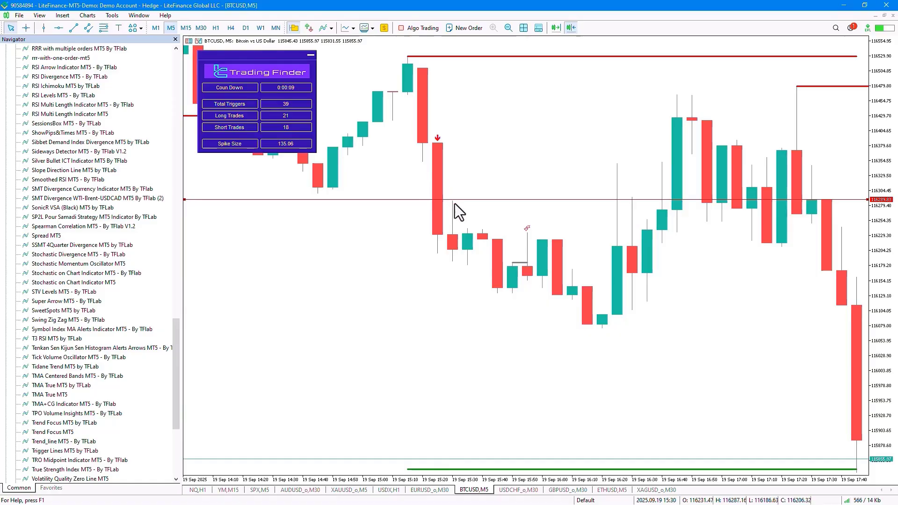
# Step: Measure the gap up to 116249.17 and move the horizontal line down to 116242.95
pyautogui.middleClick(463, 236)
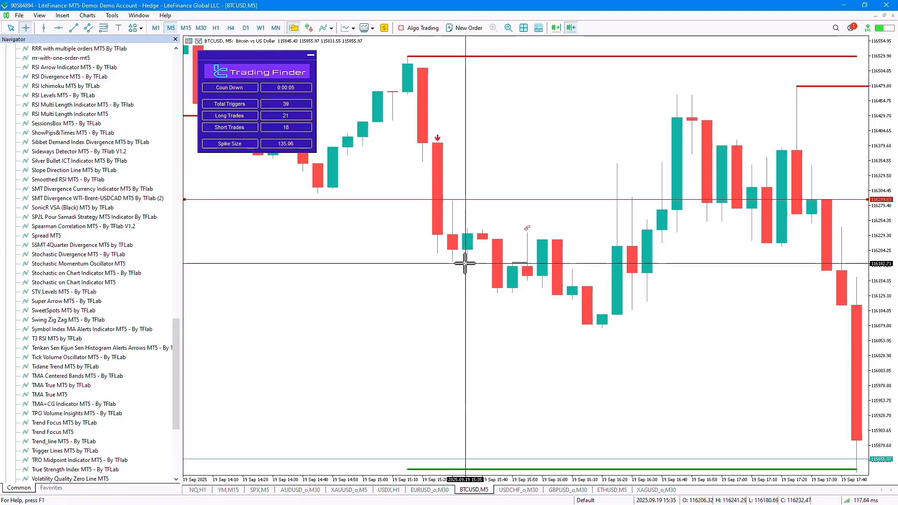
pyautogui.moveTo(465, 263); pyautogui.dragTo(470, 197)
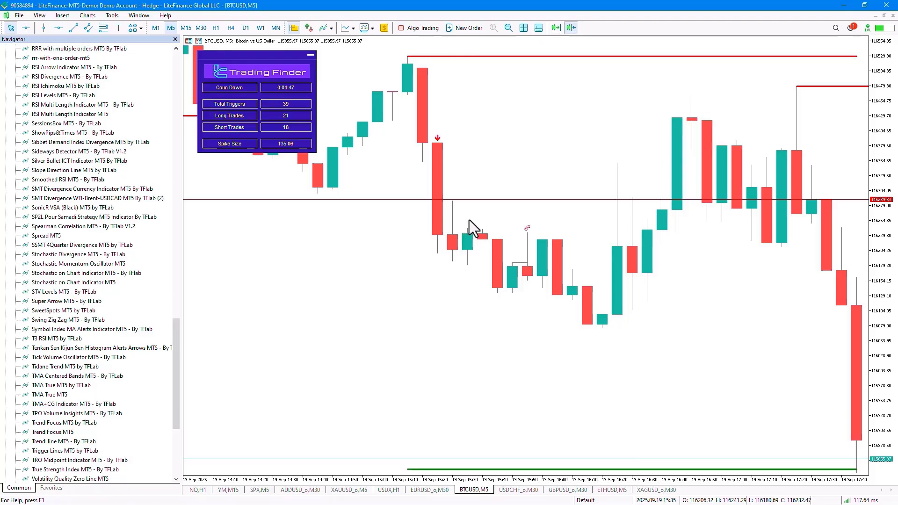
pyautogui.scroll(-3, 474, 201)
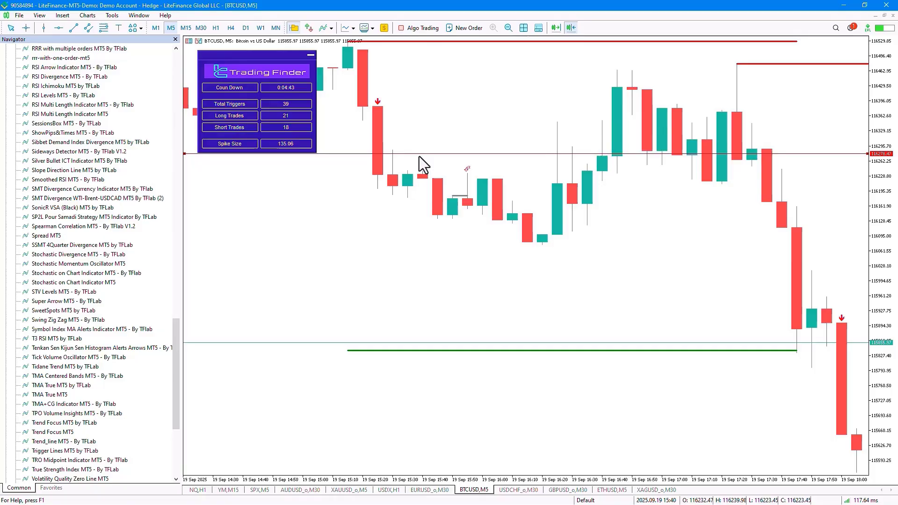
pyautogui.moveTo(419, 154); pyautogui.dragTo(411, 172)
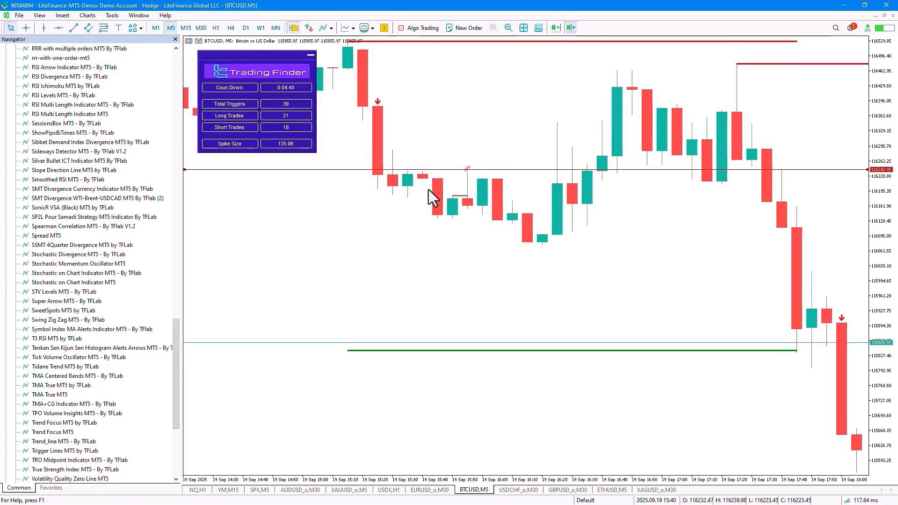
pyautogui.scroll(2, 428, 190)
# Step: Read candle values with the crosshair and lower the line to 116220.24, then 116185.94
pyautogui.middleClick(492, 248)
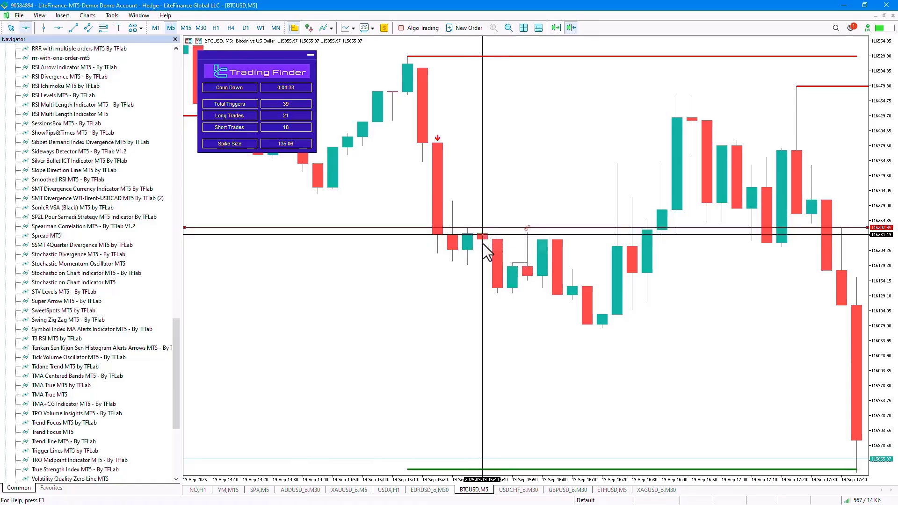
pyautogui.middleClick(494, 254)
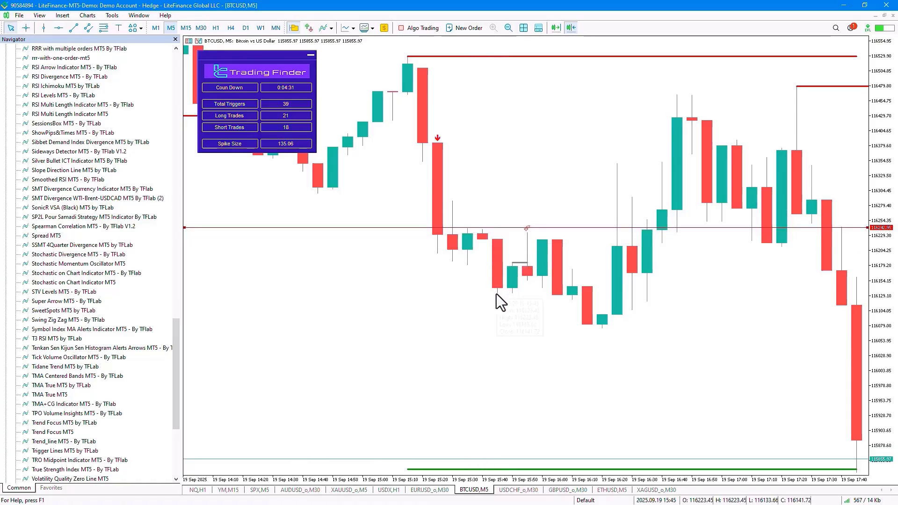
pyautogui.middleClick(493, 256)
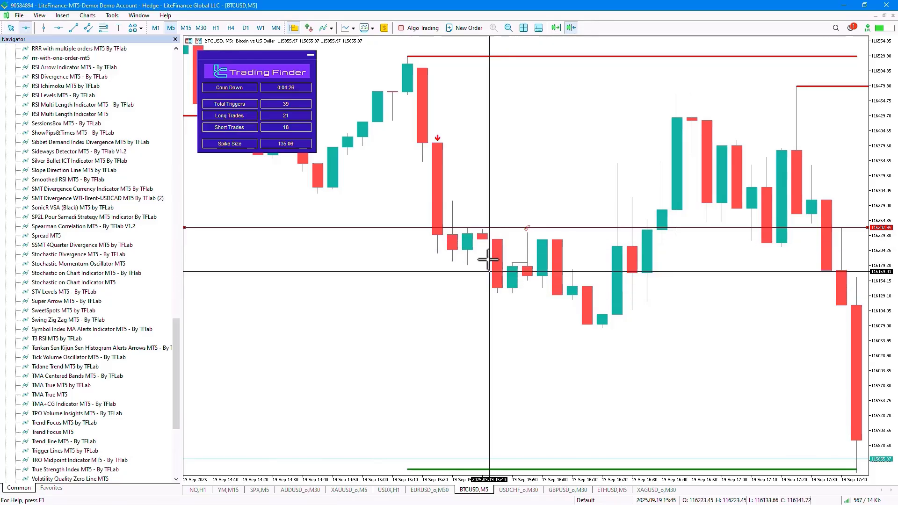
pyautogui.middleClick(496, 285)
pyautogui.moveTo(498, 227); pyautogui.dragTo(501, 242)
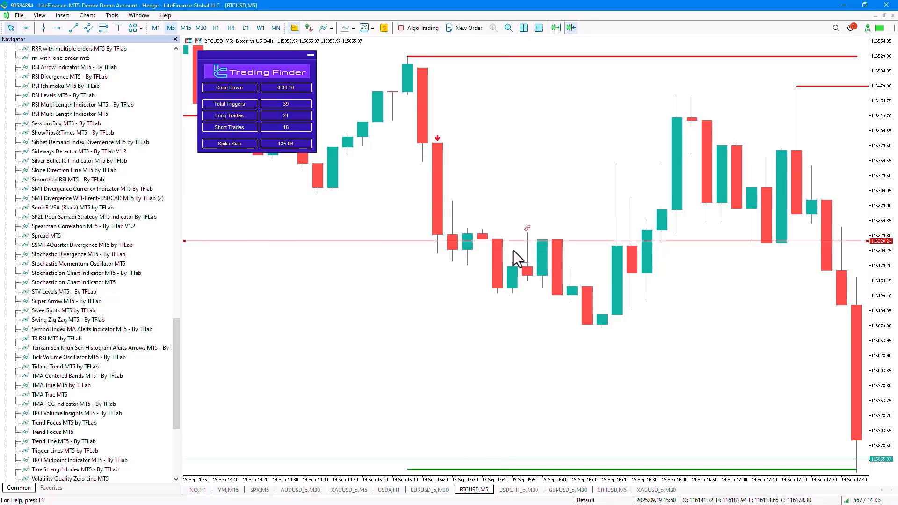
pyautogui.moveTo(516, 243); pyautogui.dragTo(529, 263)
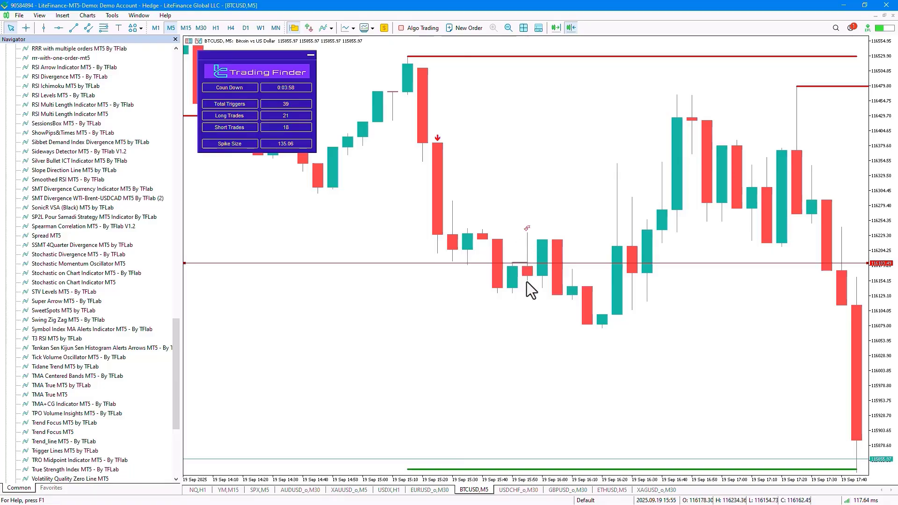
# Step: Check the line level with the crosshair, then zoom the chart out to show more bars
pyautogui.middleClick(506, 265)
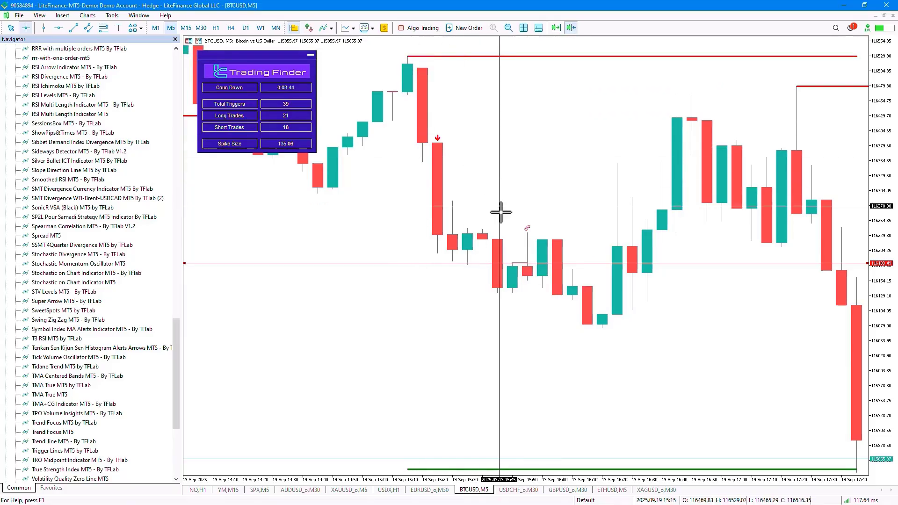
pyautogui.press('Escape')
pyautogui.click(508, 27)
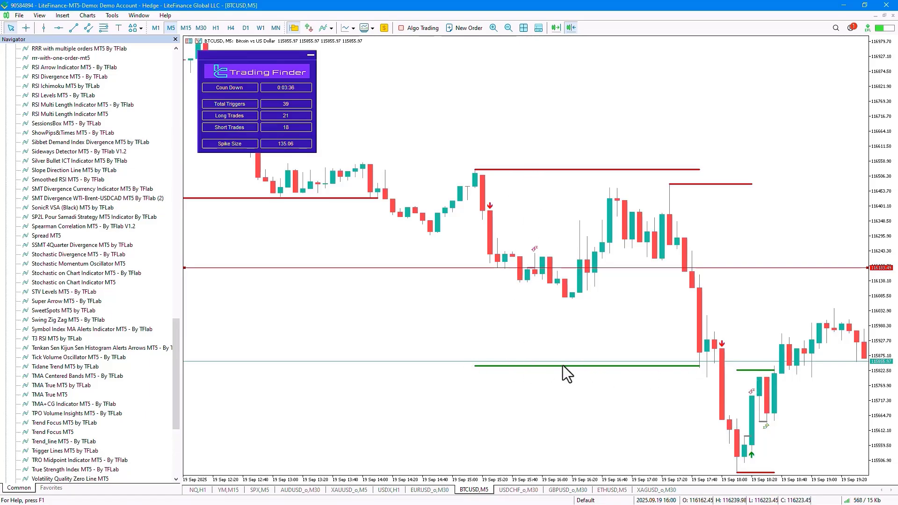
pyautogui.moveTo(537, 255)
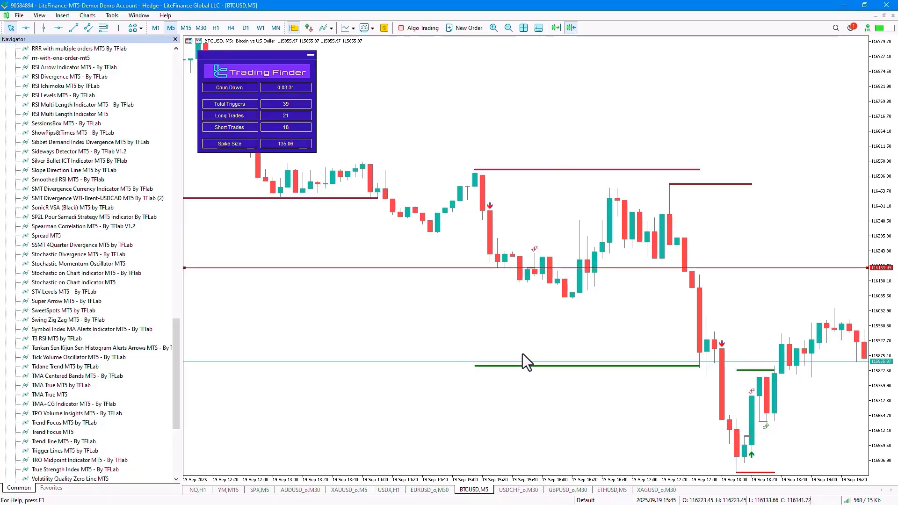
# Step: Measure the drop into the second spike-down signal and scroll forward to bars around 22:40
pyautogui.scroll(-3, 520, 350)
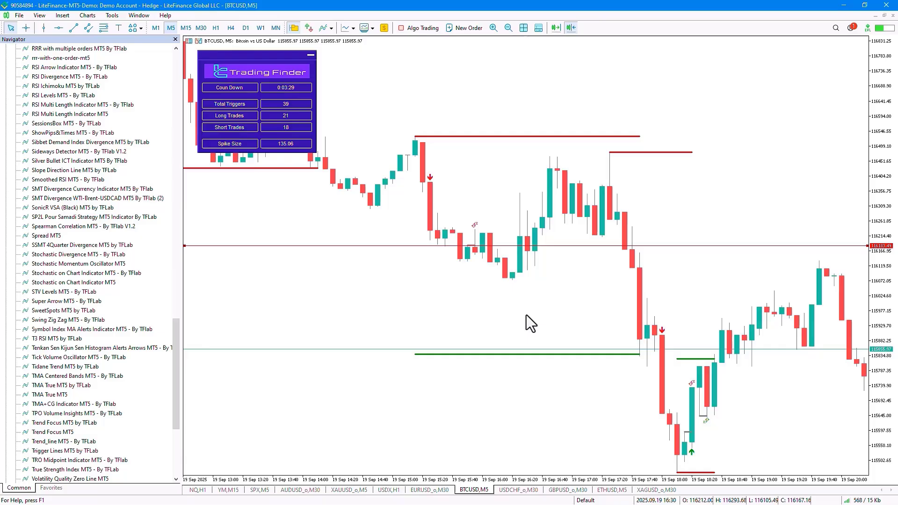
pyautogui.moveTo(502, 275)
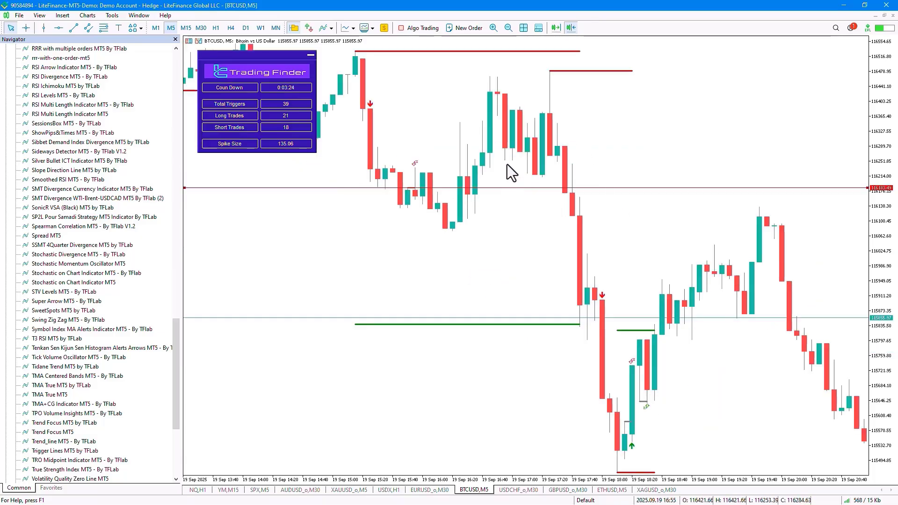
pyautogui.middleClick(609, 150)
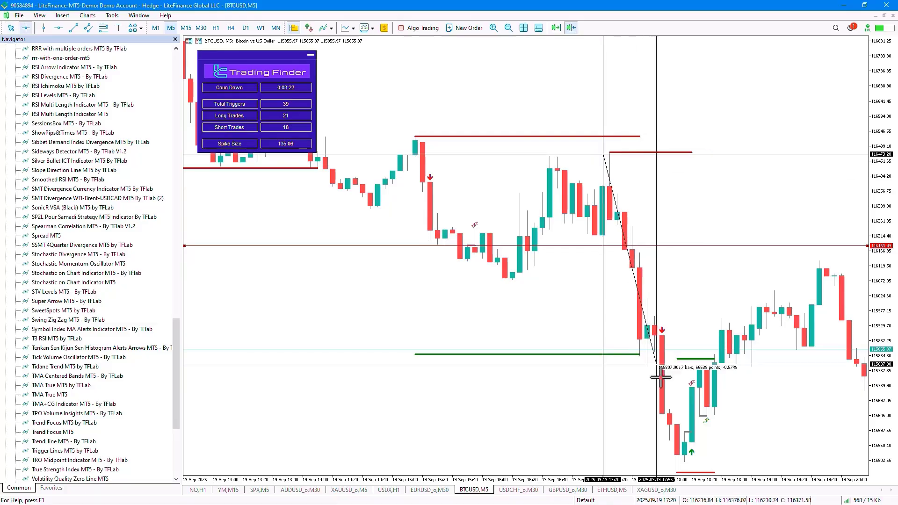
pyautogui.middleClick(633, 474)
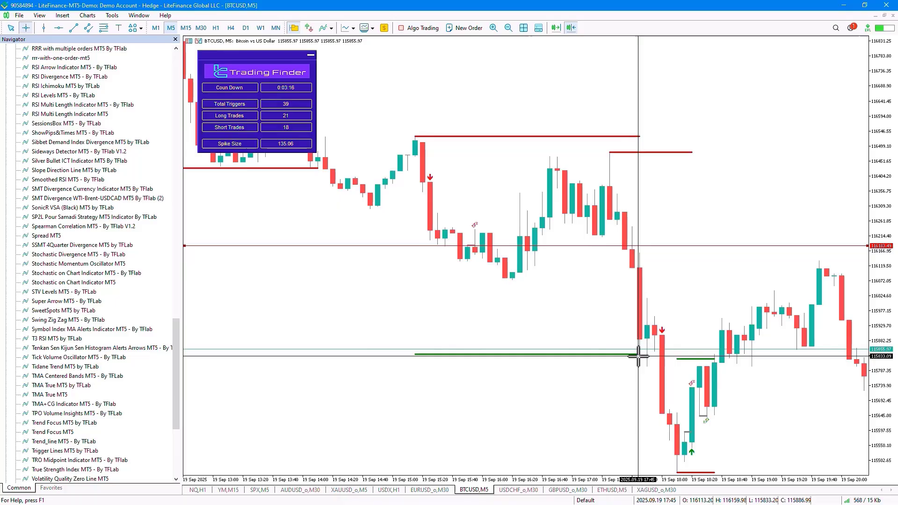
pyautogui.scroll(-4, 627, 356)
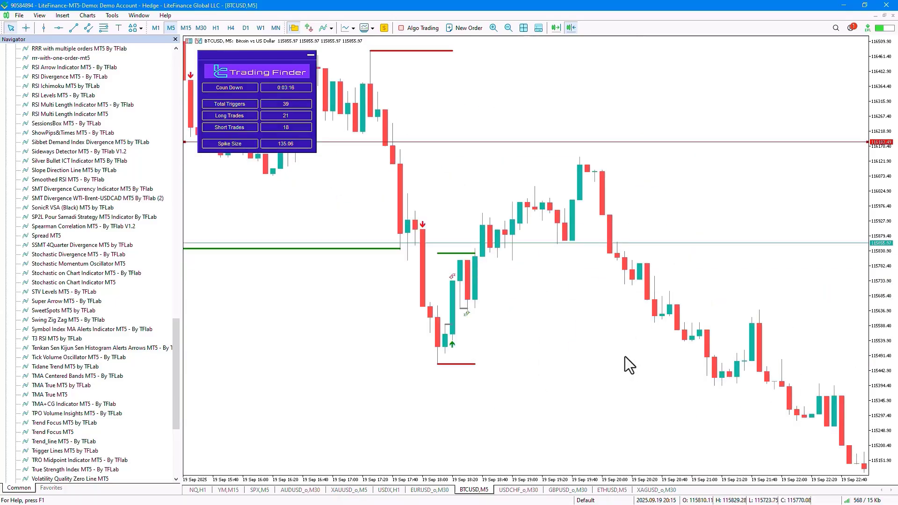
# Step: Zoom in on the spike-up signal and read its prices with the crosshair
pyautogui.click(493, 28)
pyautogui.scroll(-4, 520, 203)
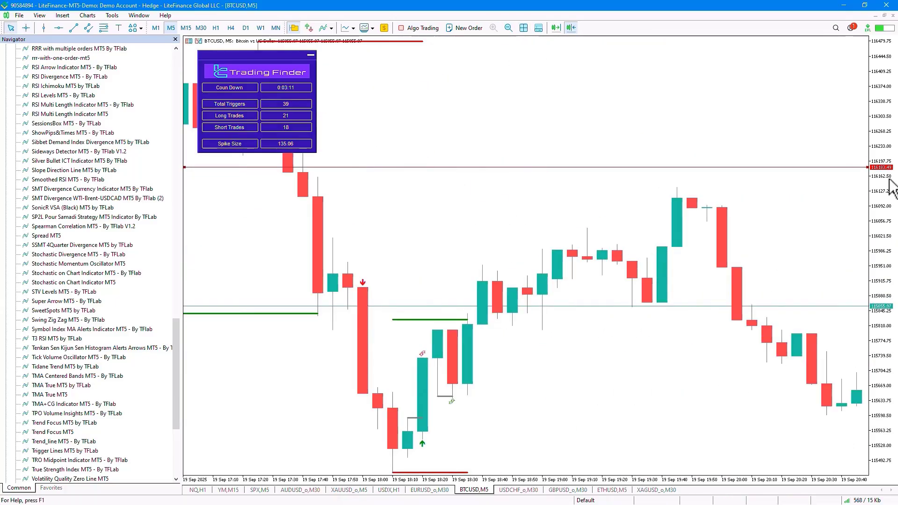
pyautogui.middleClick(393, 410)
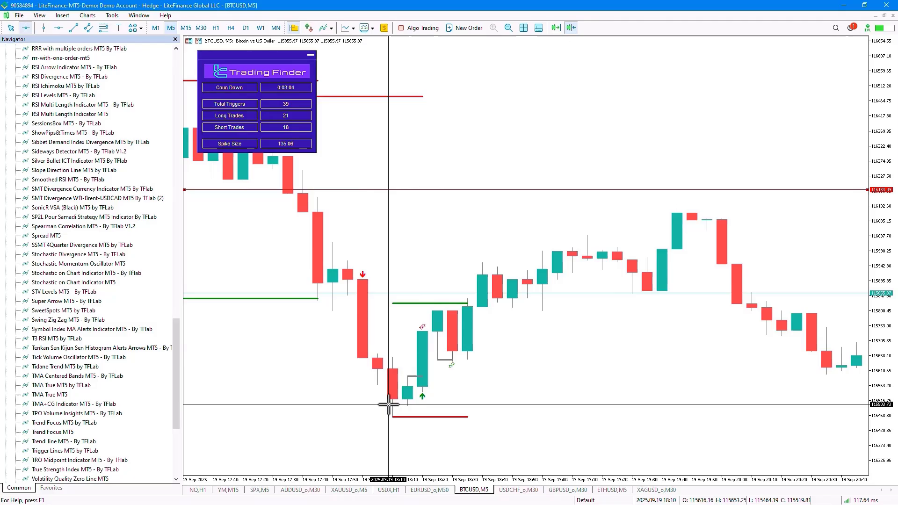
pyautogui.press('Escape')
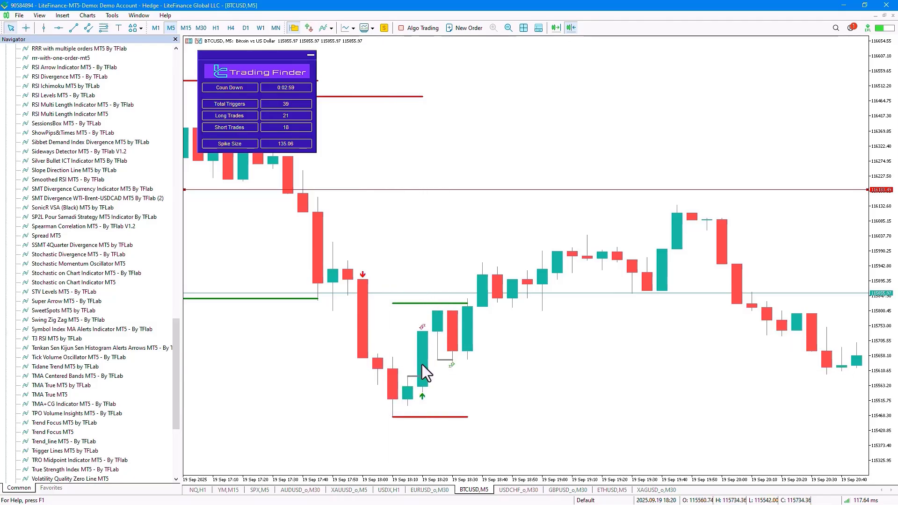
pyautogui.middleClick(404, 378)
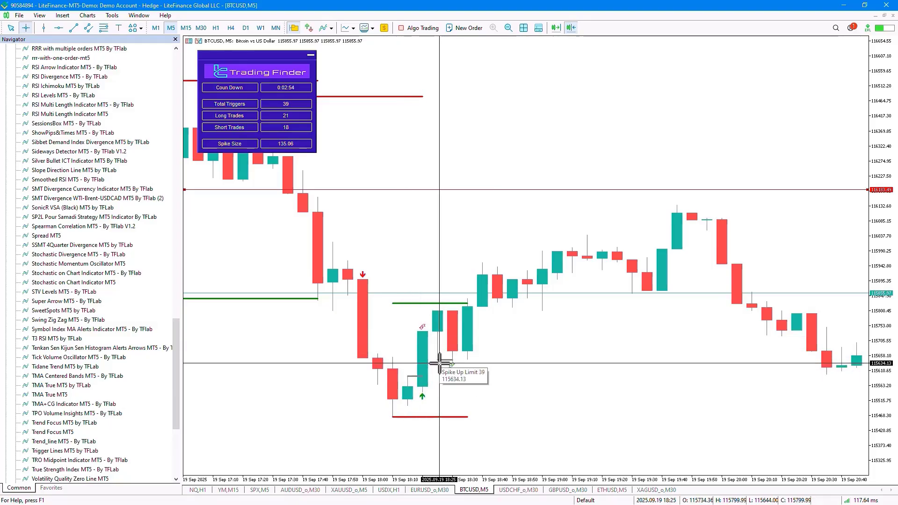
pyautogui.press('Escape')
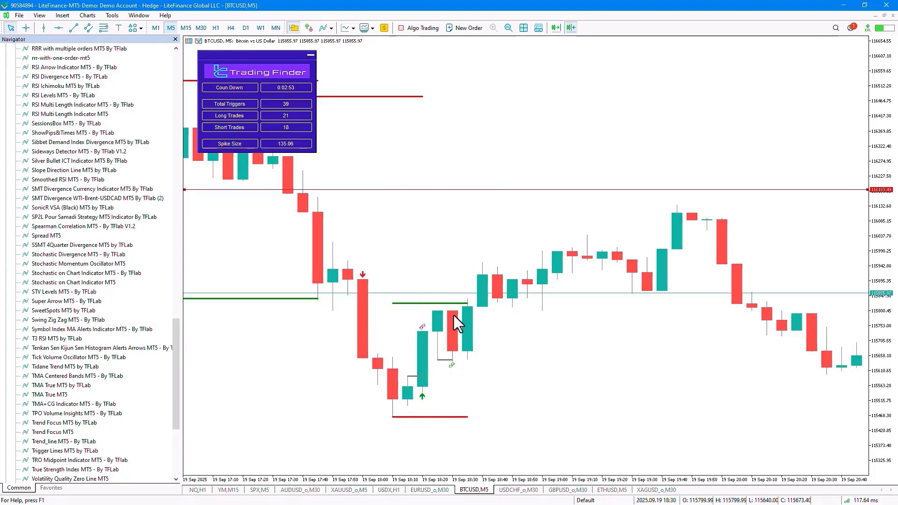
pyautogui.middleClick(447, 363)
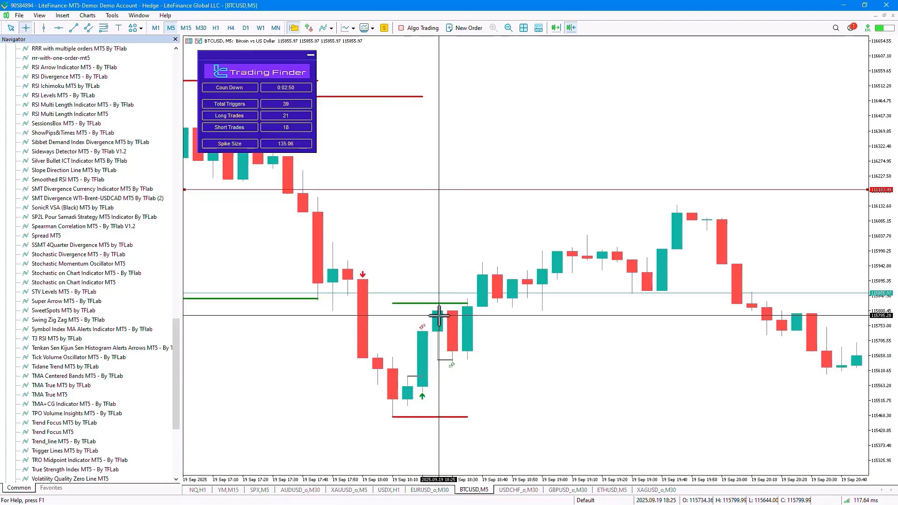
pyautogui.press('Escape')
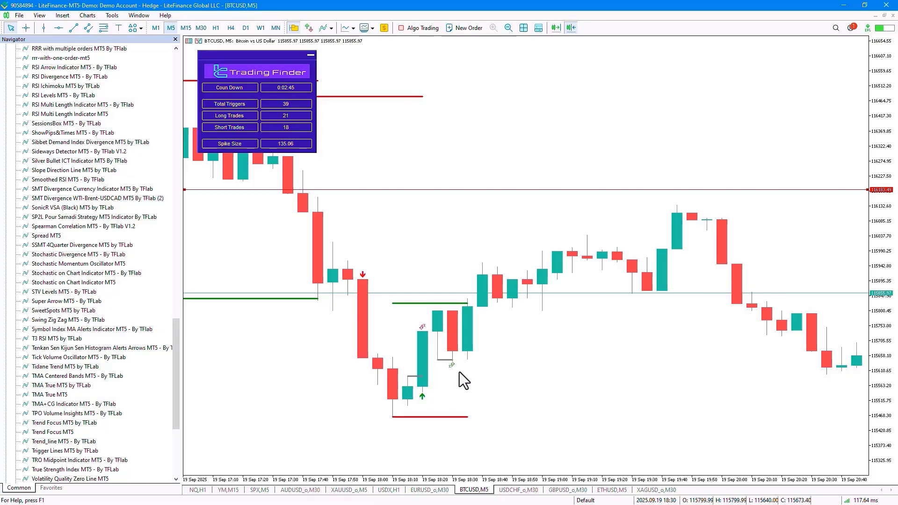
# Step: Measure the drops from the 18:30 candle and the 115640.06 level, then zoom out to newer bars
pyautogui.middleClick(463, 341)
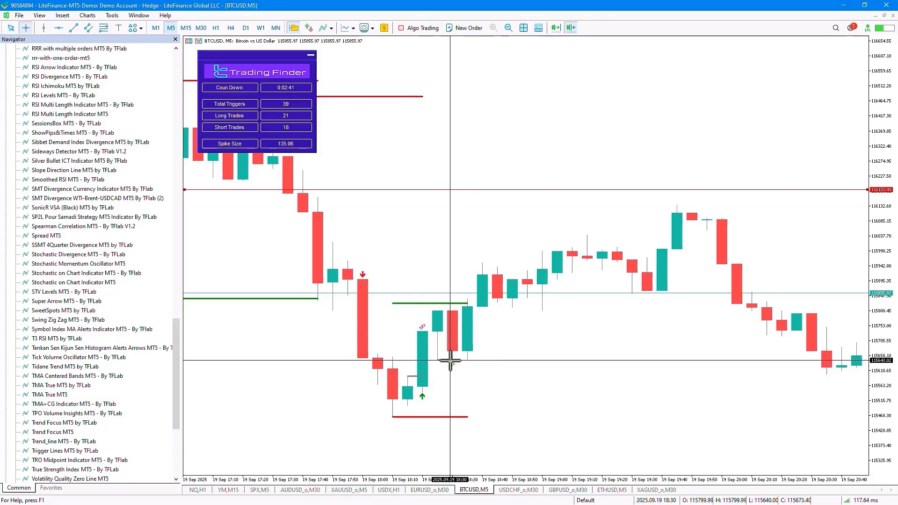
pyautogui.moveTo(450, 360); pyautogui.dragTo(458, 418)
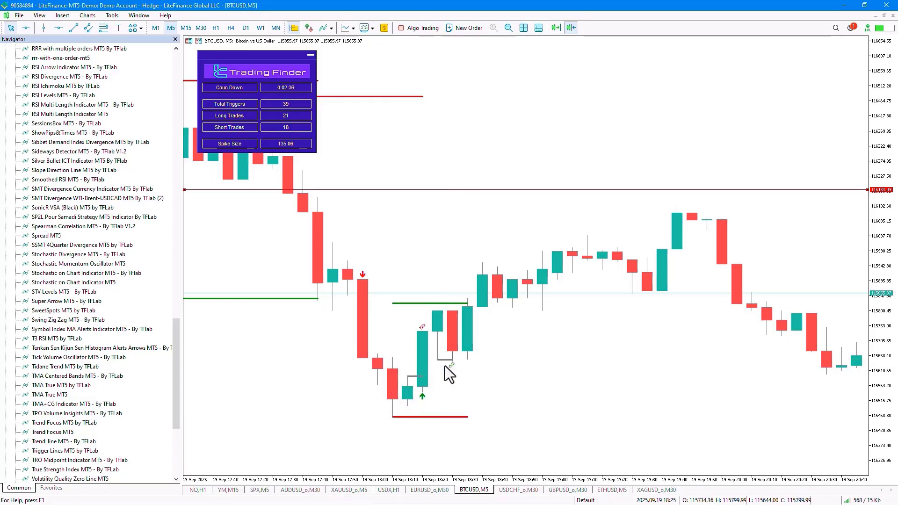
pyautogui.middleClick(449, 360)
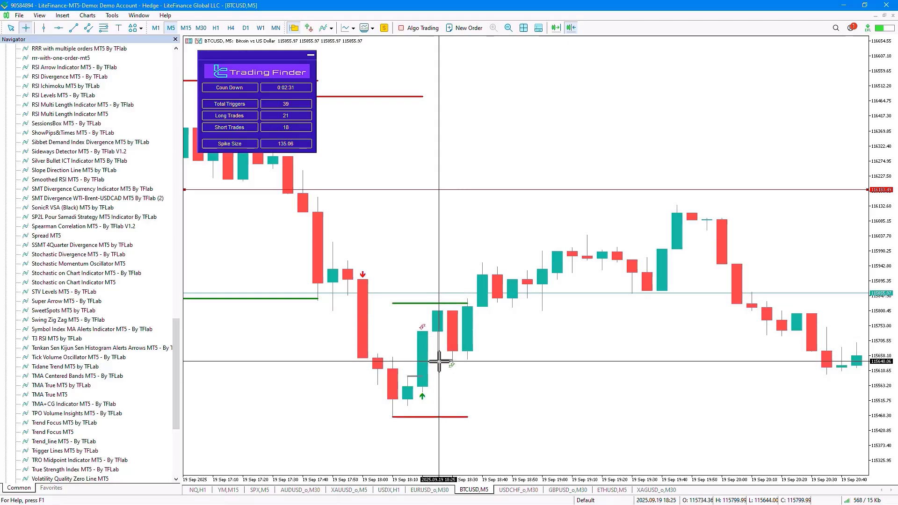
pyautogui.moveTo(438, 362); pyautogui.dragTo(445, 305)
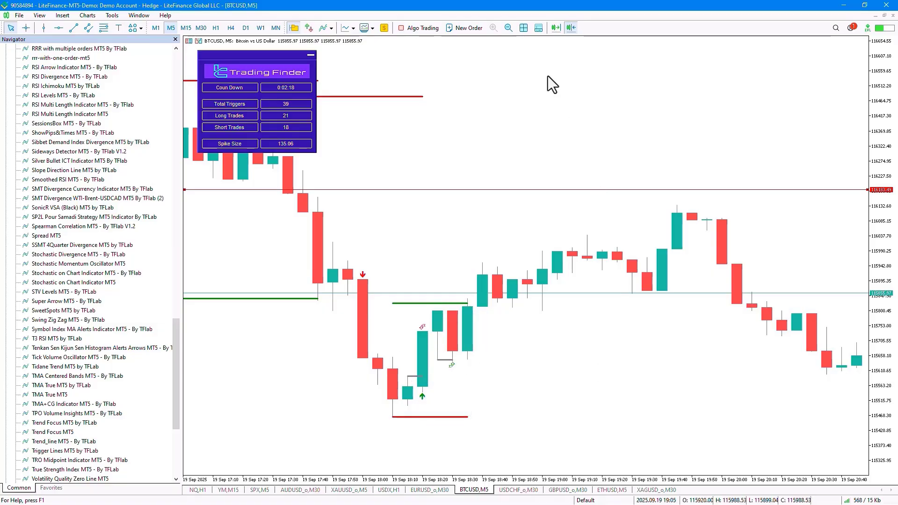
pyautogui.click(508, 28)
pyautogui.scroll(3, 482, 217)
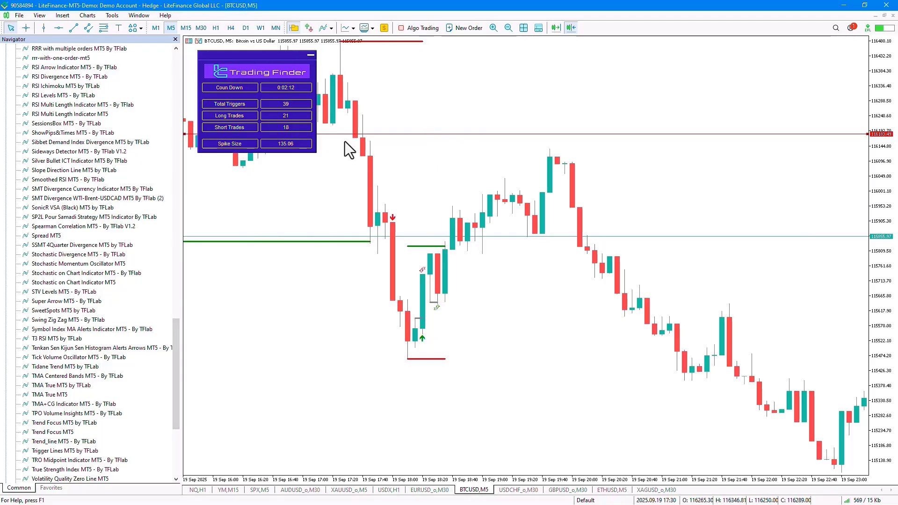
# Step: Scroll back and forth along the BTCUSD M5 chart to review the candles
pyautogui.scroll(-10, 499, 38)
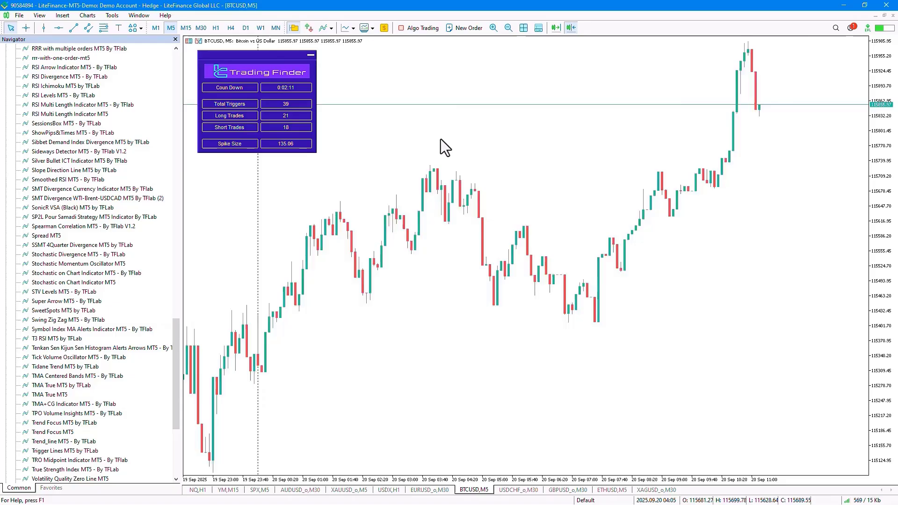
pyautogui.scroll(-6, 440, 139)
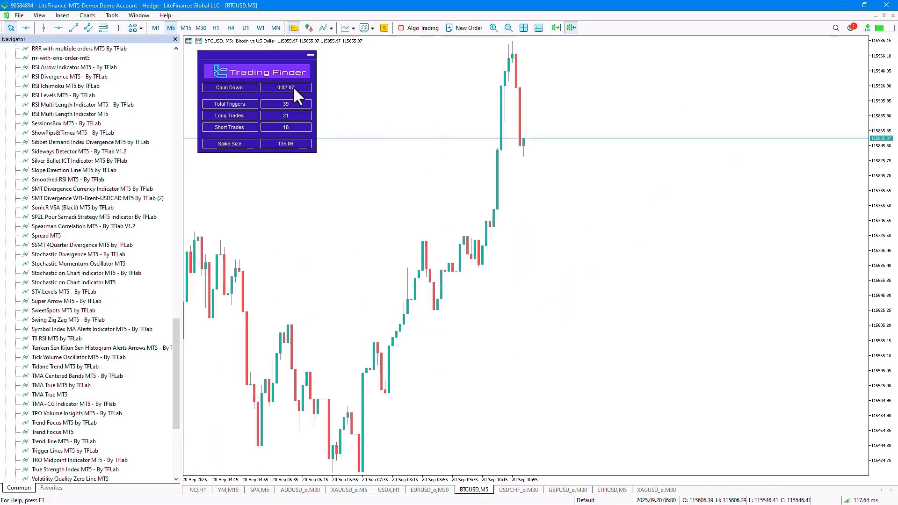
pyautogui.moveTo(525, 136)
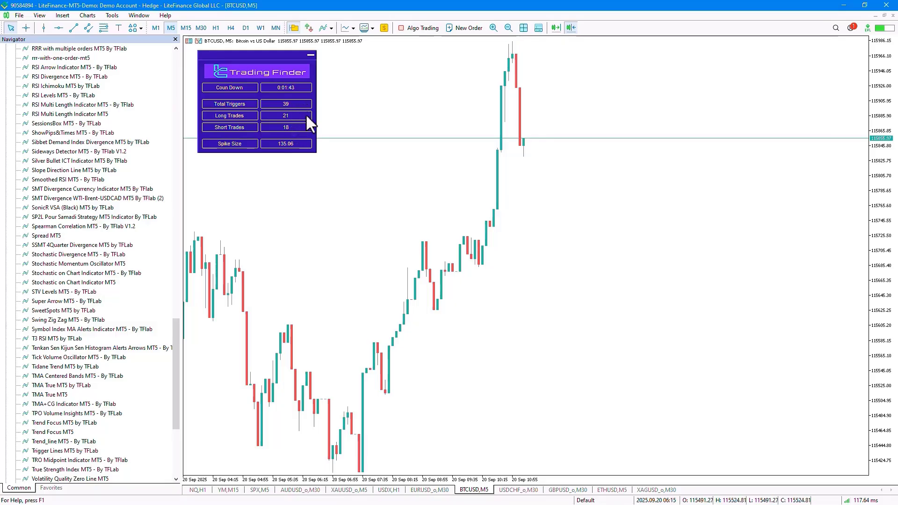
pyautogui.scroll(5, 459, 168)
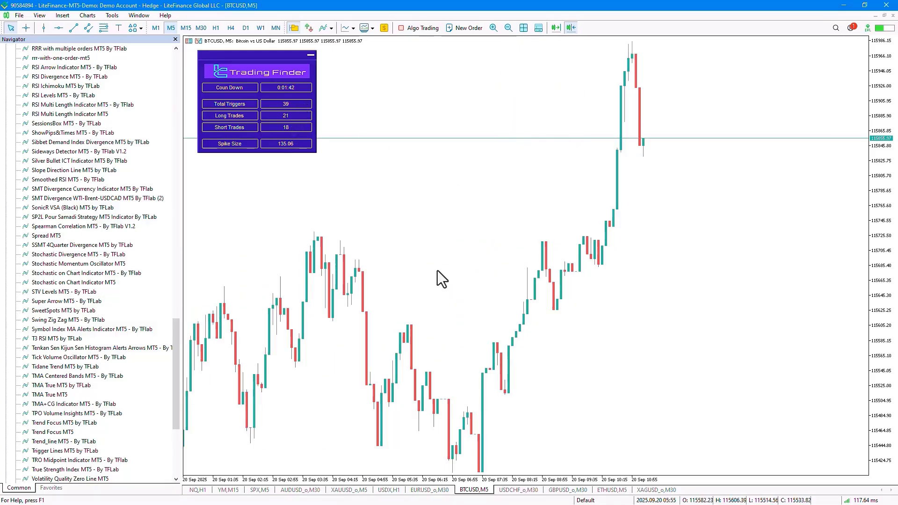
pyautogui.scroll(20, 490, 244)
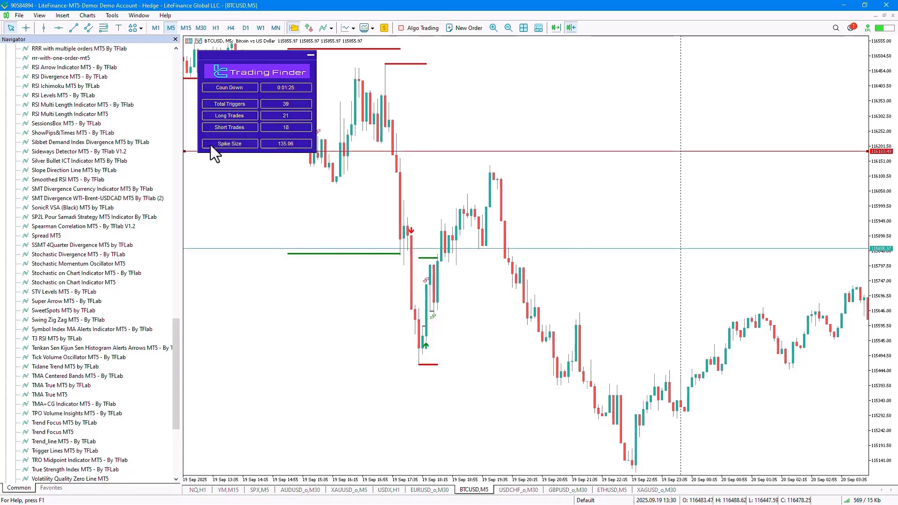
# Step: Turn on Auto Scroll to jump to the latest bars and zoom out to show many more candles
pyautogui.click(557, 26)
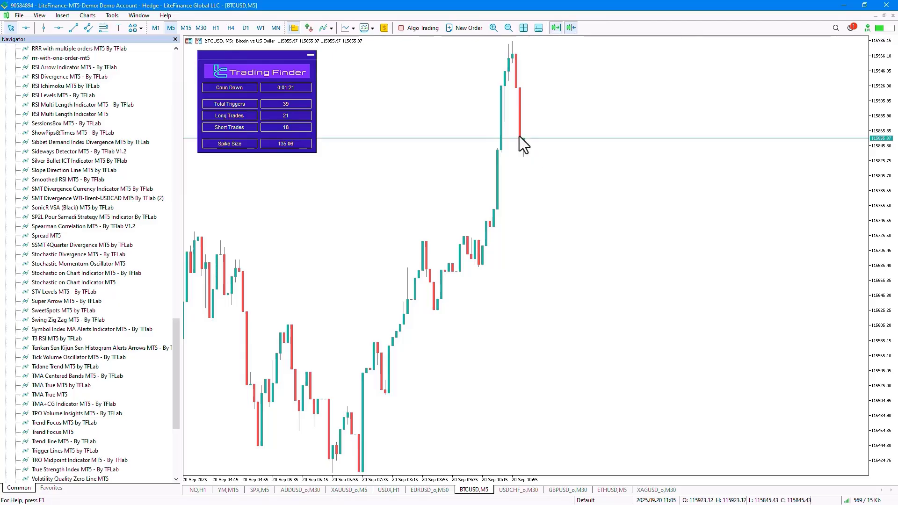
pyautogui.doubleClick(510, 28)
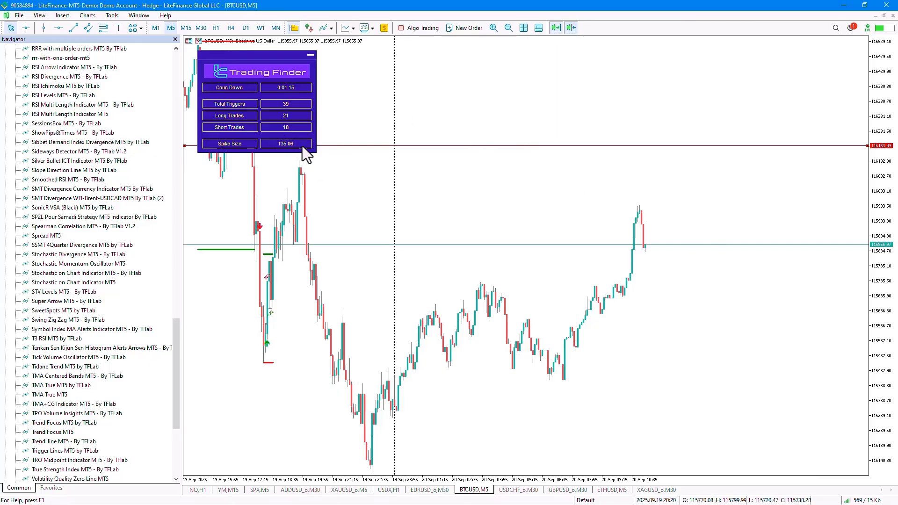
pyautogui.scroll(3, 355, 187)
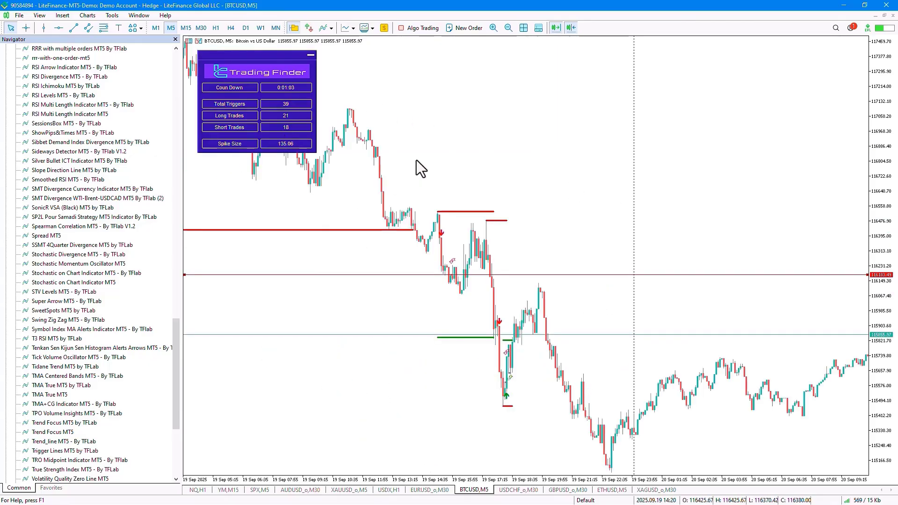
pyautogui.scroll(-5, 375, 144)
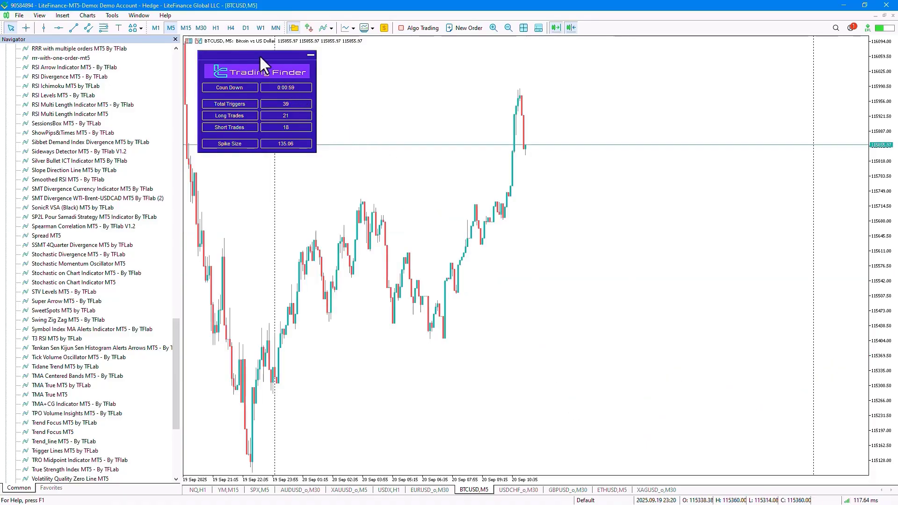
# Step: Collapse the Trading Finder panel and move it slightly lower and to the right
pyautogui.moveTo(259, 54)
pyautogui.mouseDown()
pyautogui.moveTo(279, 196)
pyautogui.moveTo(462, 263)
pyautogui.moveTo(534, 198)
pyautogui.moveTo(468, 131)
pyautogui.moveTo(290, 193)
pyautogui.moveTo(287, 85)
pyautogui.moveTo(436, 187)
pyautogui.moveTo(319, 154)
pyautogui.moveTo(299, 75)
pyautogui.moveTo(253, 57)
pyautogui.mouseUp()
pyautogui.click(303, 58)
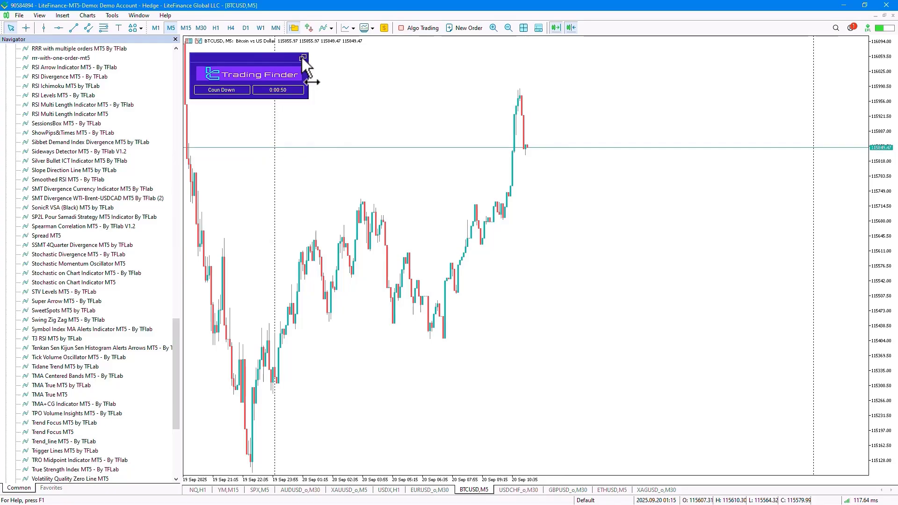
pyautogui.moveTo(281, 59)
pyautogui.mouseDown()
pyautogui.moveTo(258, 66)
pyautogui.moveTo(274, 150)
pyautogui.moveTo(361, 83)
pyautogui.moveTo(278, 69)
pyautogui.mouseUp()
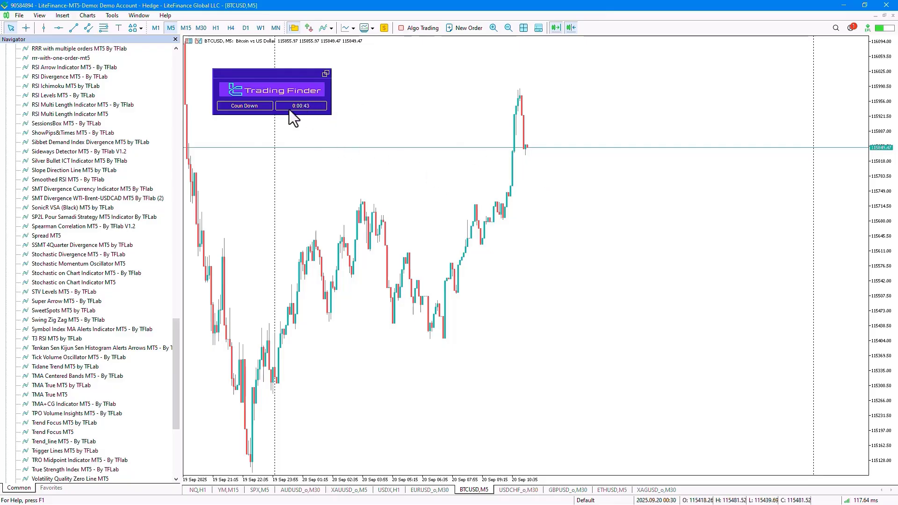
# Step: Zoom out to reveal the 17–20 Sep history, then expand the Trading Finder panel again
pyautogui.click(509, 28)
pyautogui.scroll(-5, 444, 98)
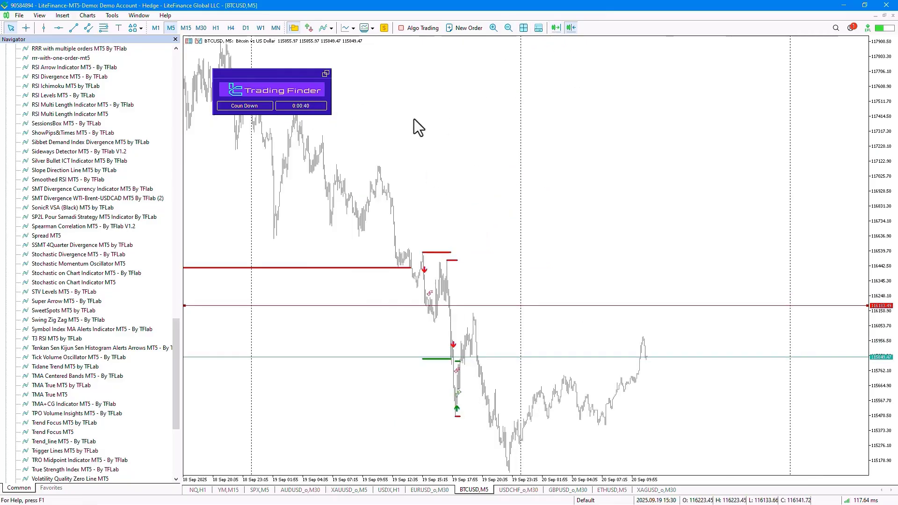
pyautogui.click(325, 73)
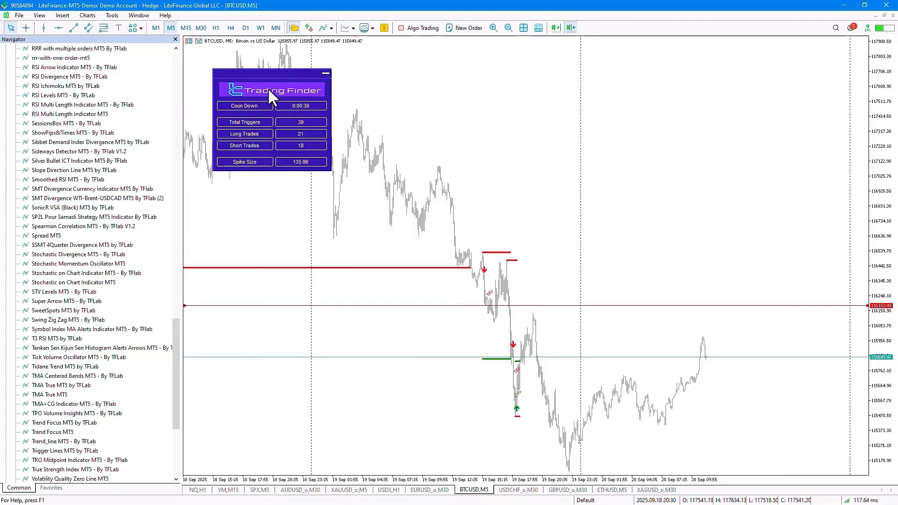
# Step: Zoom in on the BTCUSD short spike signal and read its prices with the crosshair
pyautogui.scroll(-4, 391, 195)
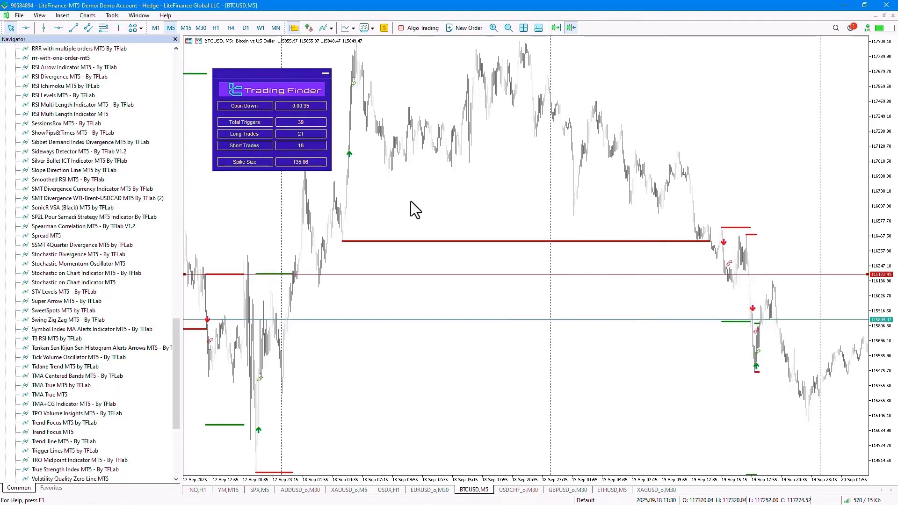
pyautogui.scroll(-4, 450, 183)
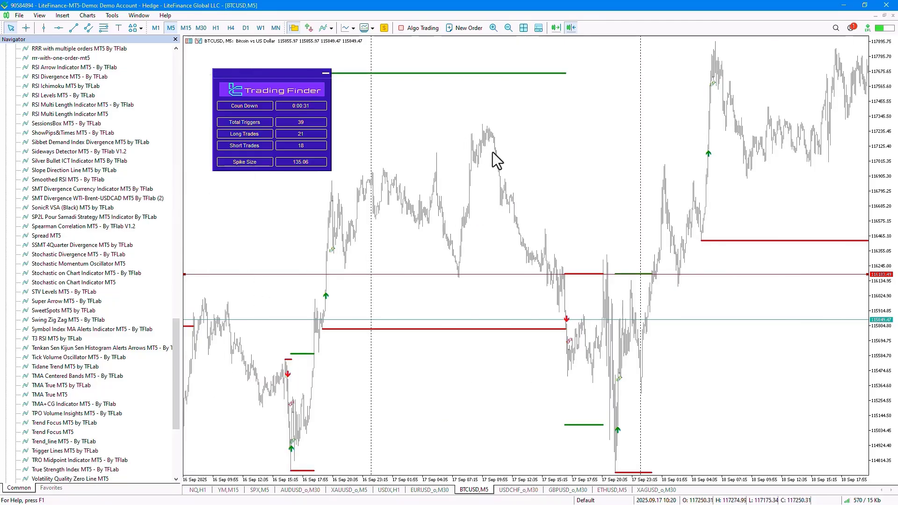
pyautogui.scroll(8, 493, 152)
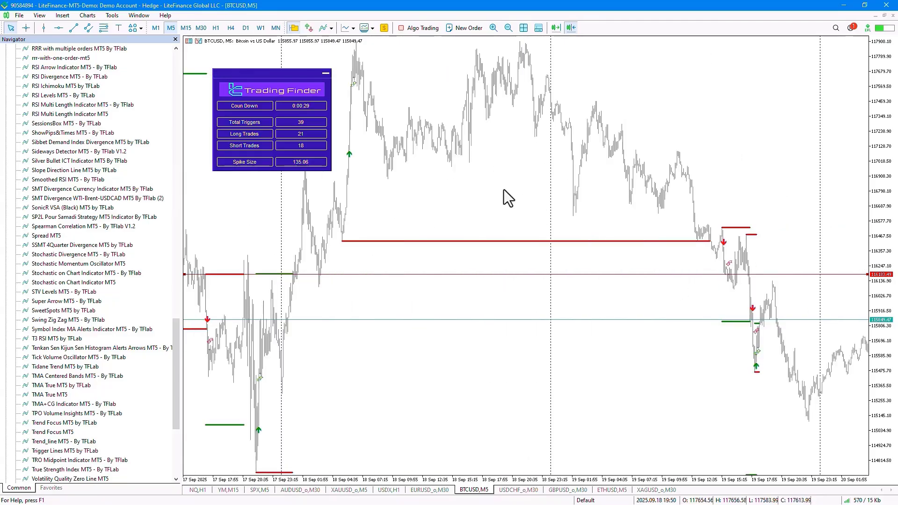
pyautogui.scroll(-8, 503, 187)
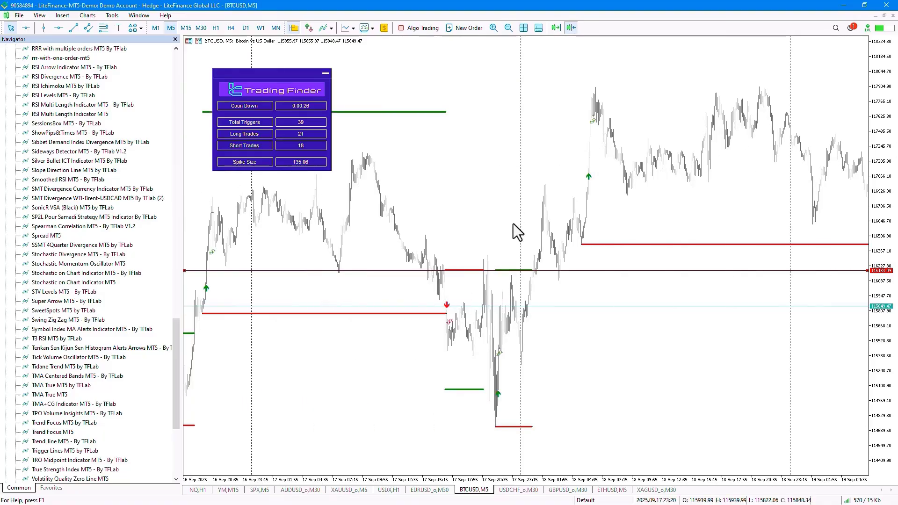
pyautogui.scroll(-5, 509, 234)
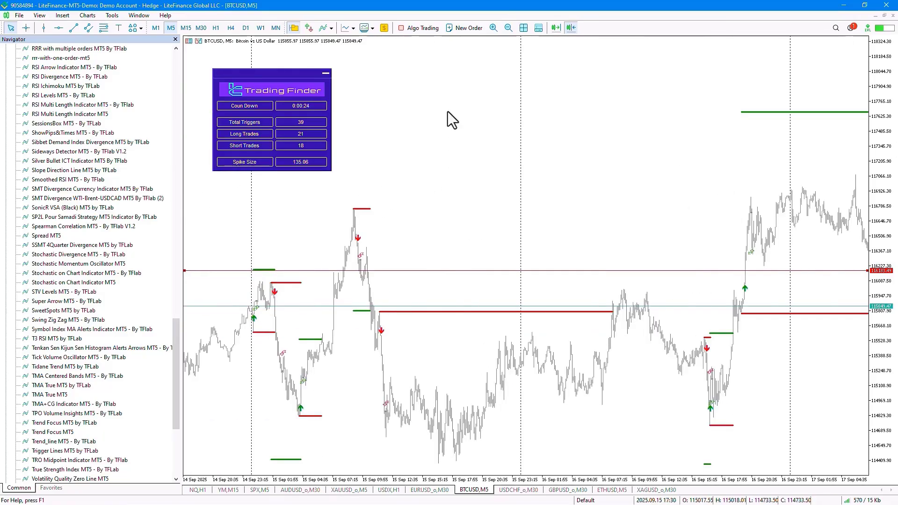
pyautogui.click(493, 29)
pyautogui.scroll(6, 467, 295)
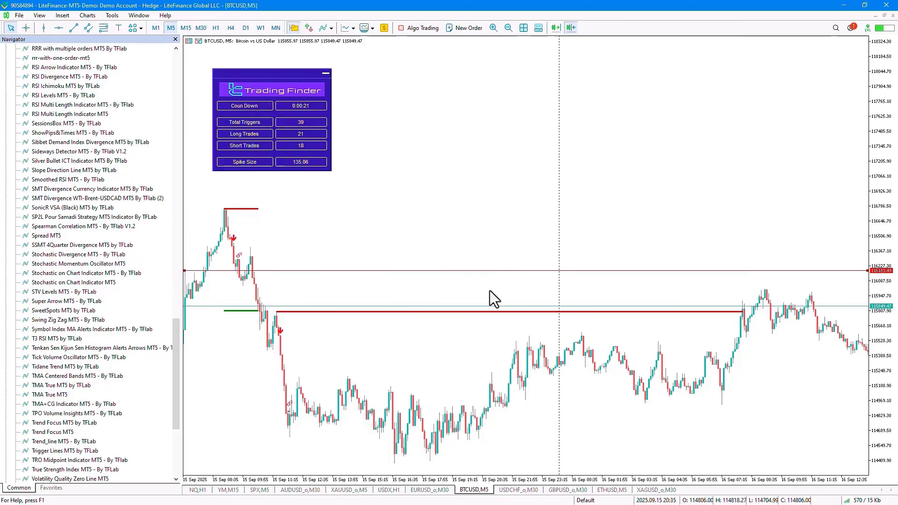
pyautogui.click(494, 29)
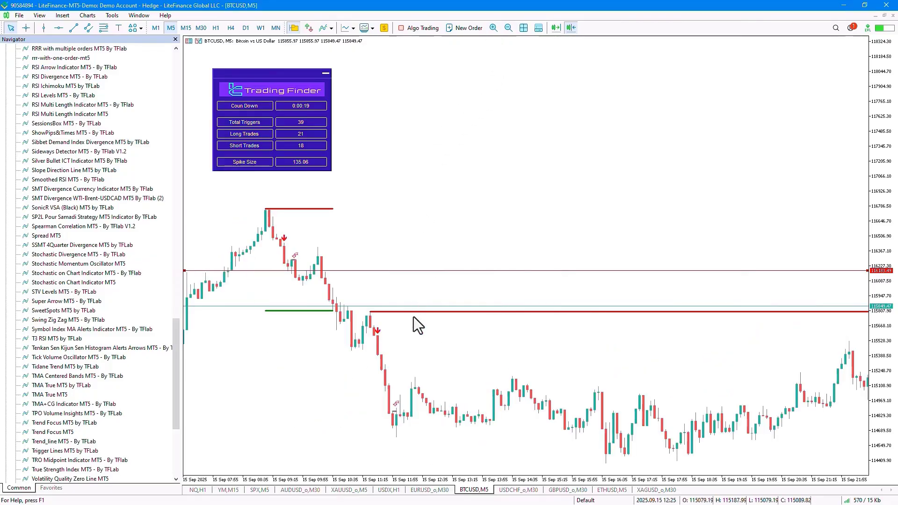
pyautogui.middleClick(390, 397)
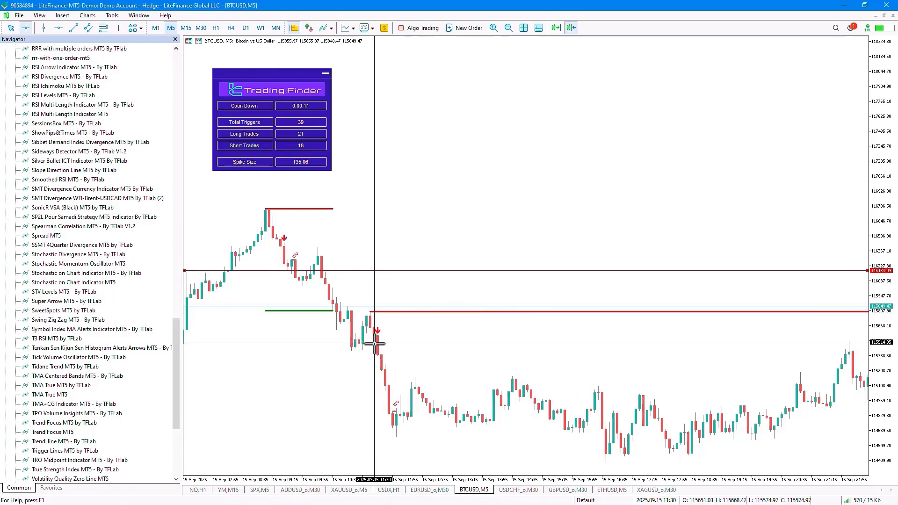
pyautogui.click(393, 411)
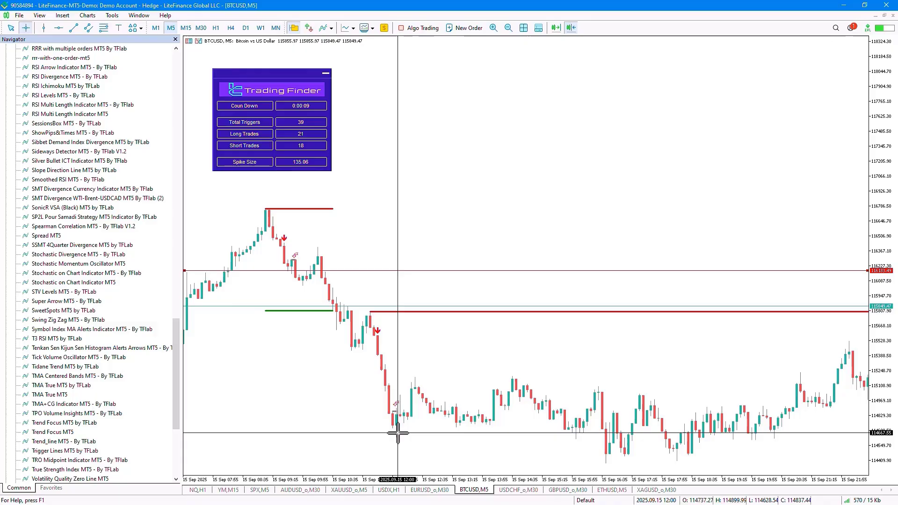
# Step: Enlarge the spike candles and measure from the spike low up to the red level
pyautogui.click(493, 27)
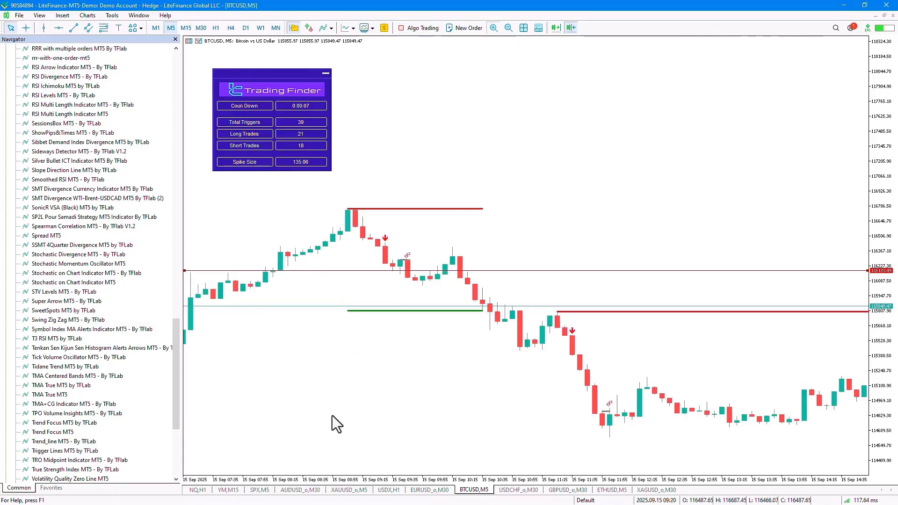
pyautogui.hscroll(3, 373, 393)
pyautogui.moveTo(895, 333); pyautogui.dragTo(888, 287)
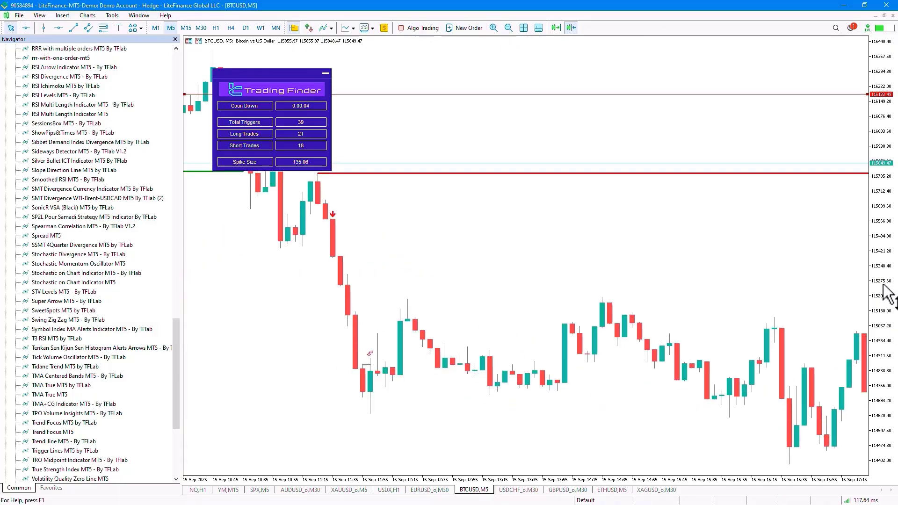
pyautogui.moveTo(423, 304); pyautogui.dragTo(470, 340)
pyautogui.middleClick(428, 393)
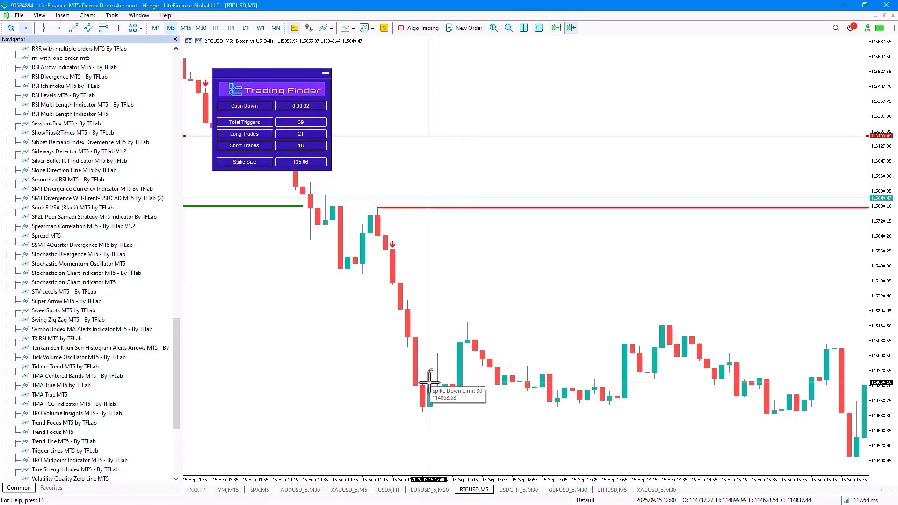
pyautogui.moveTo(430, 384); pyautogui.dragTo(427, 206)
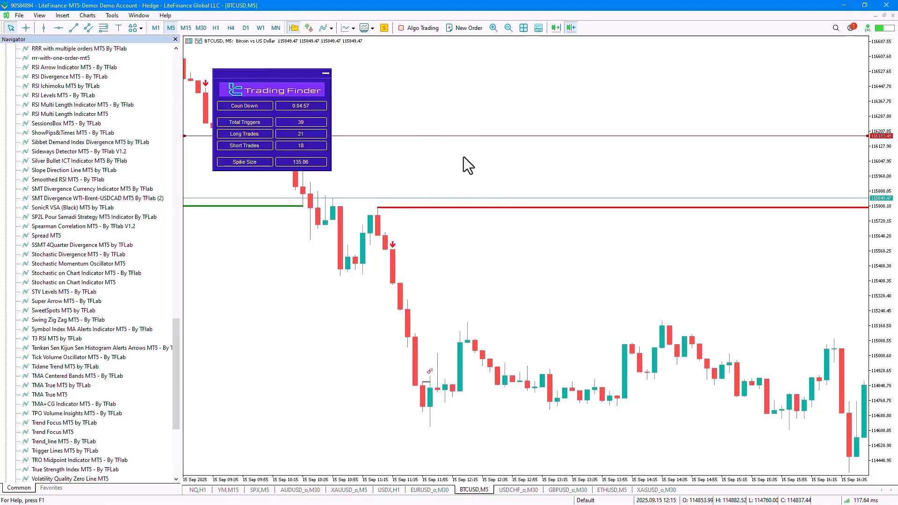
# Step: Zoom out and compress the price scale to show 15 Sep's earlier spike signals
pyautogui.click(507, 28)
pyautogui.moveTo(880, 112); pyautogui.dragTo(718, 318)
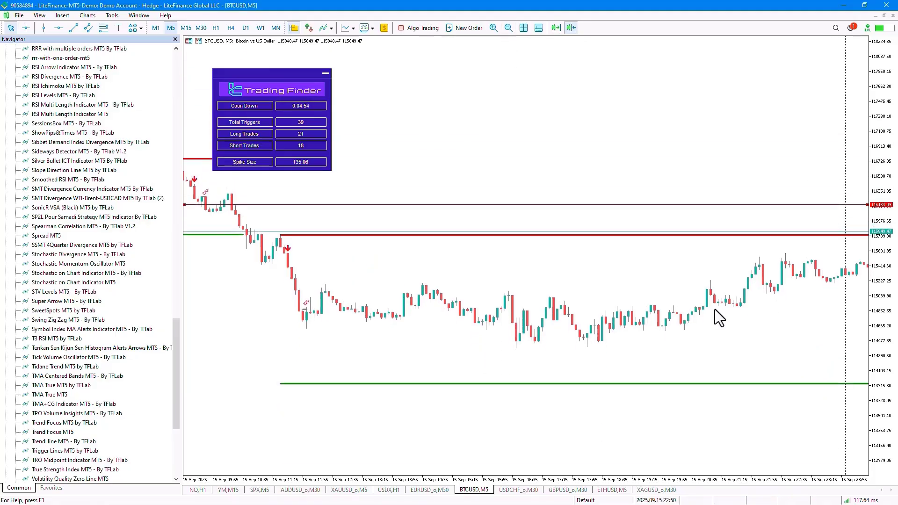
pyautogui.middleClick(302, 312)
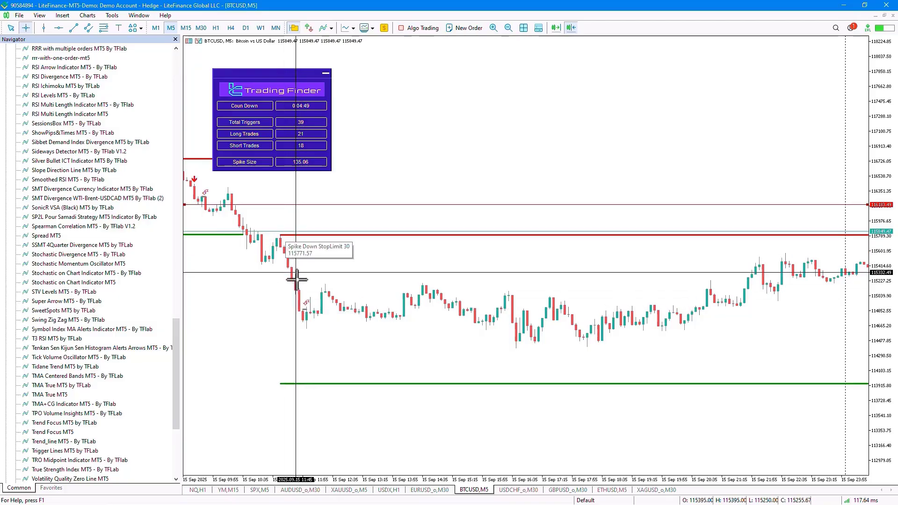
pyautogui.middleClick(301, 314)
pyautogui.click(508, 28)
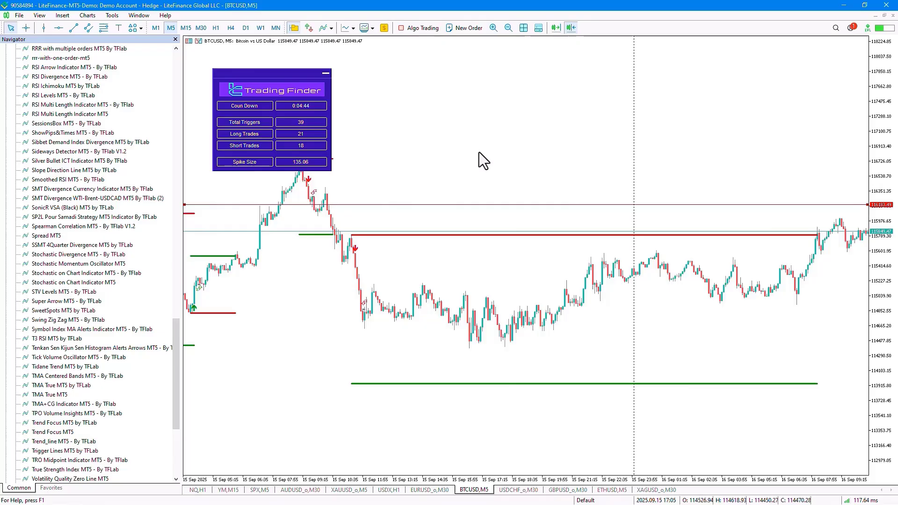
pyautogui.hscroll(-3, 481, 158)
# Step: Zoom in on the 15 Sep peak, stretch the price scale, and measure the drop to the sell arrow
pyautogui.click(494, 28)
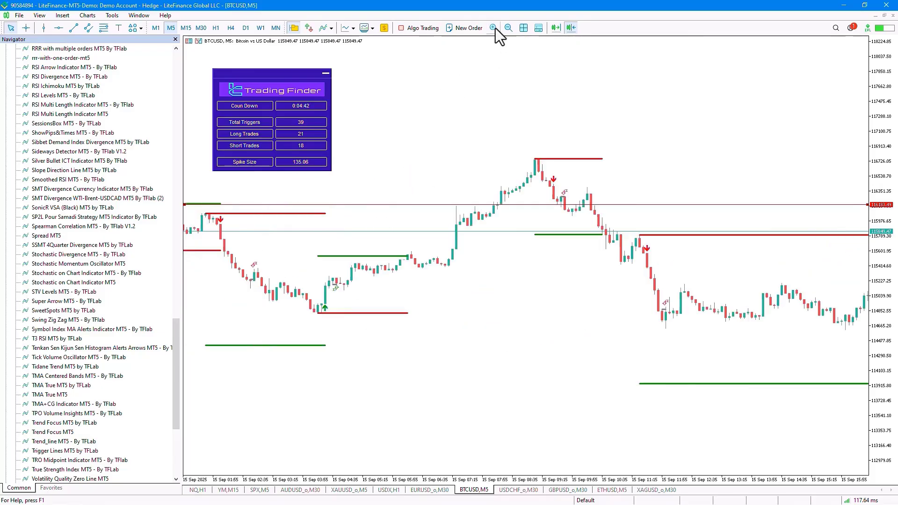
pyautogui.click(494, 29)
pyautogui.hscroll(3, 449, 145)
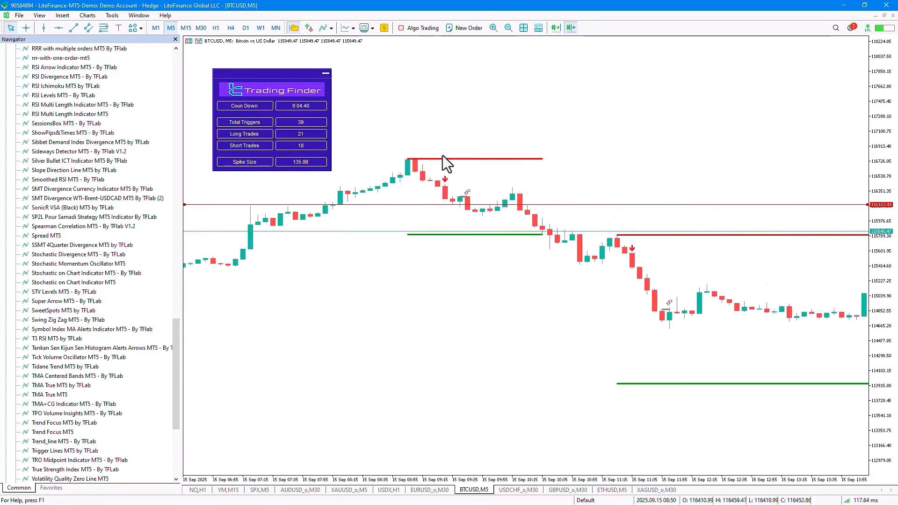
pyautogui.moveTo(877, 176); pyautogui.dragTo(772, 152)
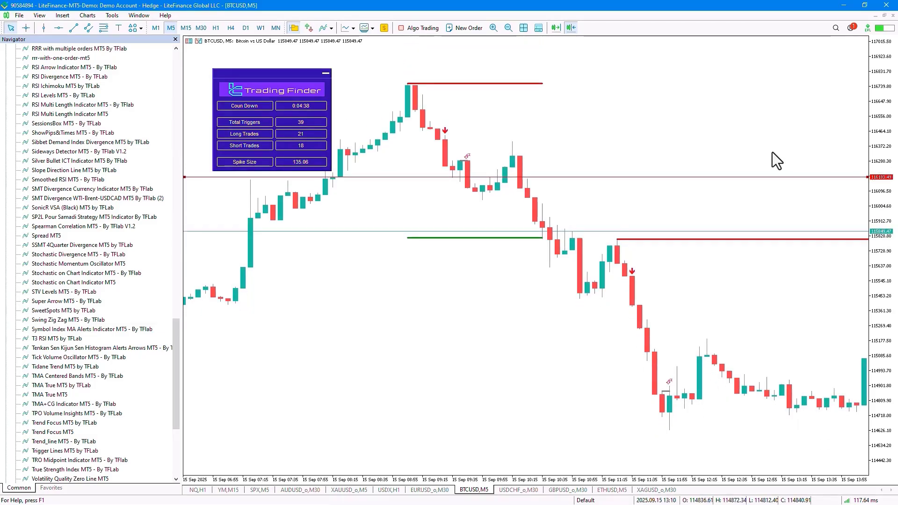
pyautogui.middleClick(454, 149)
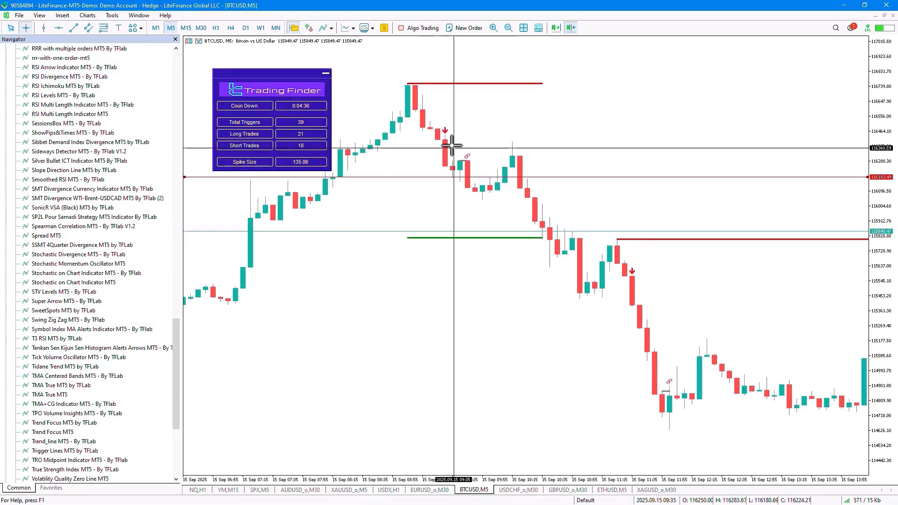
pyautogui.moveTo(416, 90); pyautogui.dragTo(448, 142)
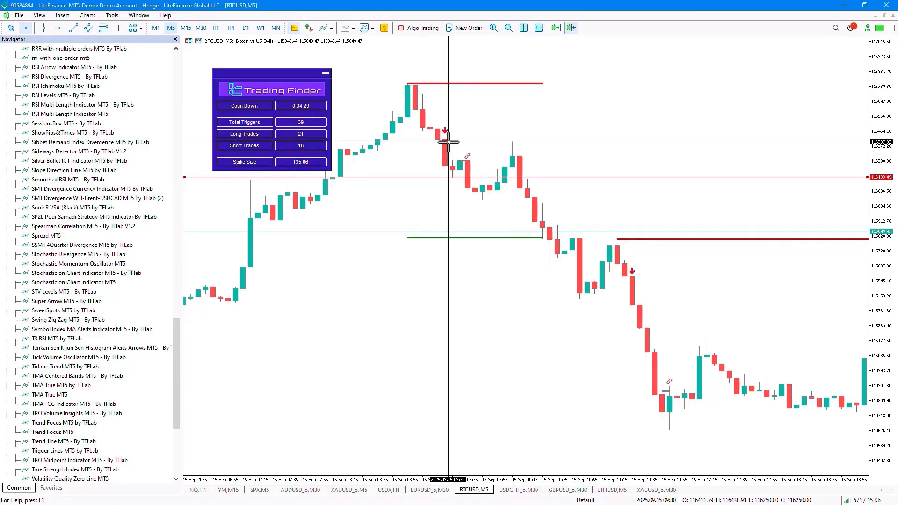
pyautogui.middleClick(448, 141)
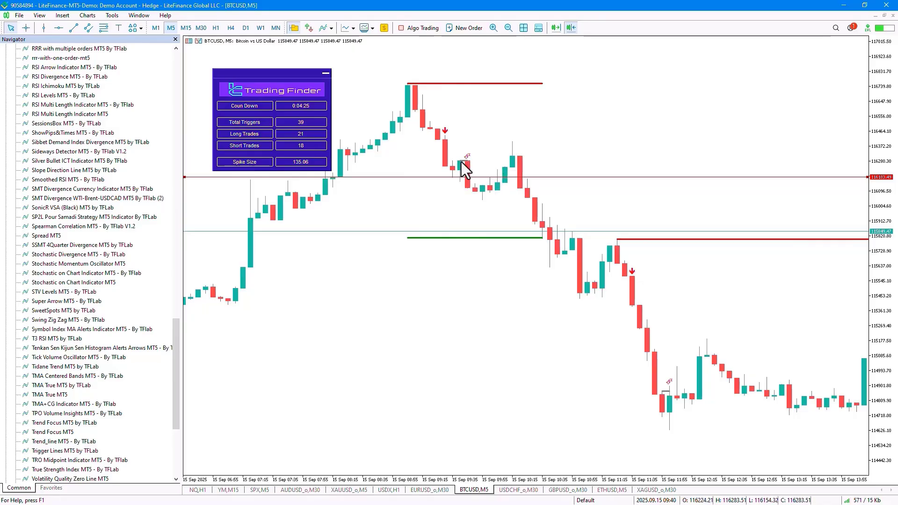
pyautogui.moveTo(465, 163)
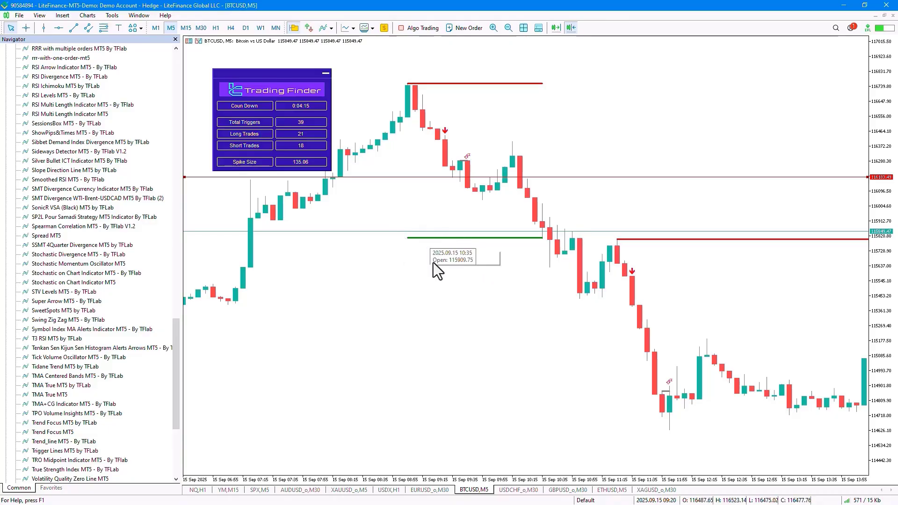
# Step: Scroll forward and zoom out to bring the 19 Sep short and long spike signals into view
pyautogui.scroll(-15, 510, 177)
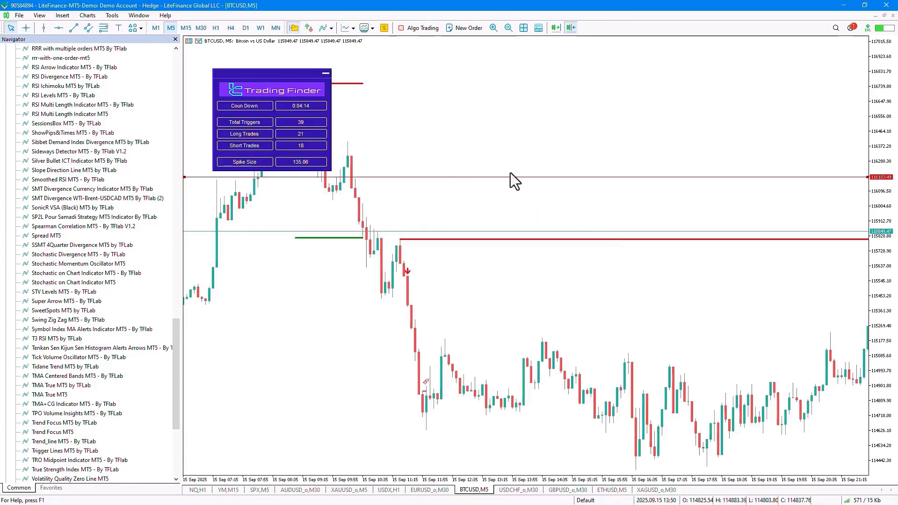
pyautogui.scroll(-15, 510, 183)
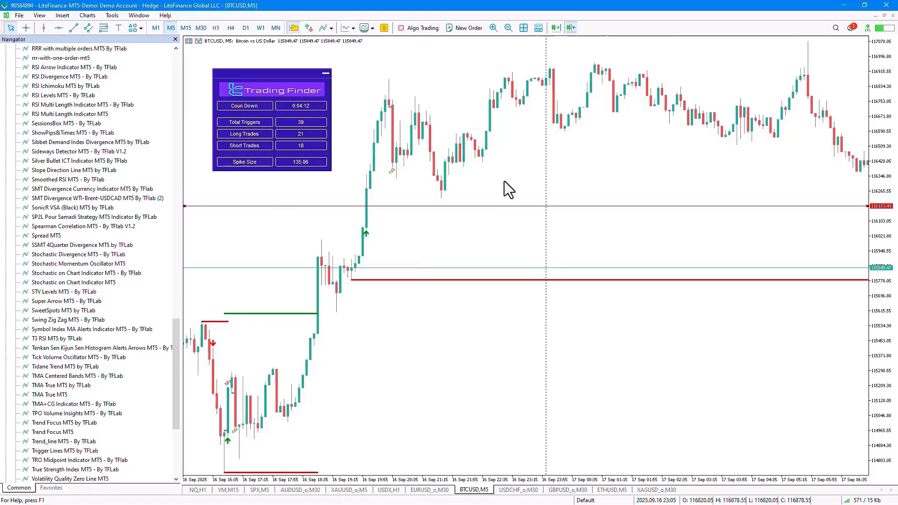
pyautogui.scroll(-10, 502, 181)
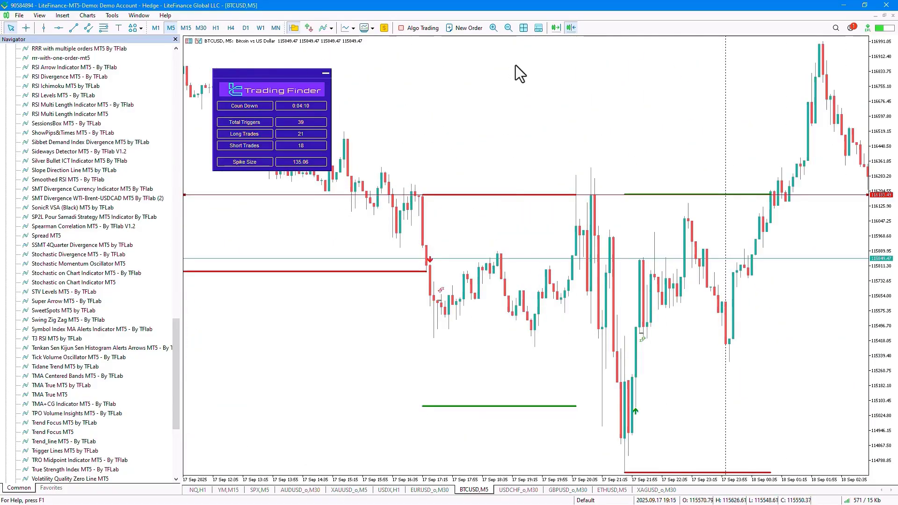
pyautogui.click(508, 27)
pyautogui.scroll(-15, 488, 133)
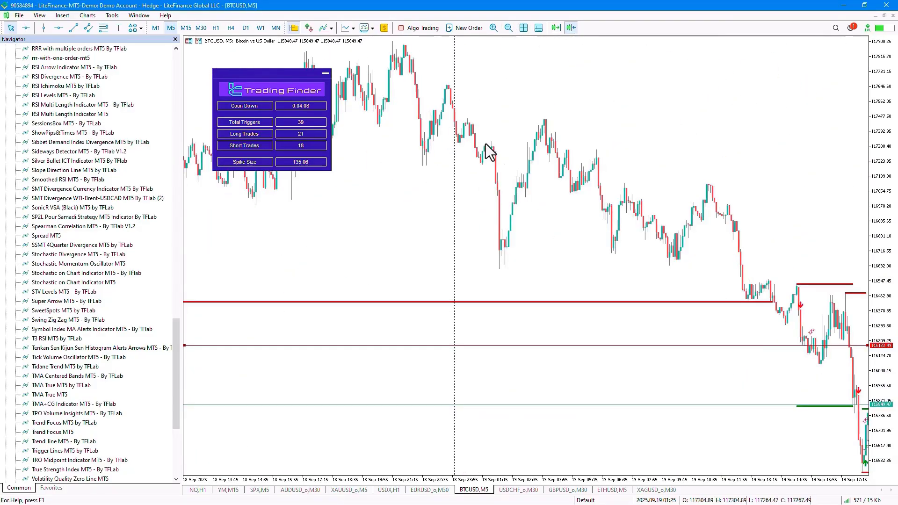
pyautogui.scroll(2, 484, 145)
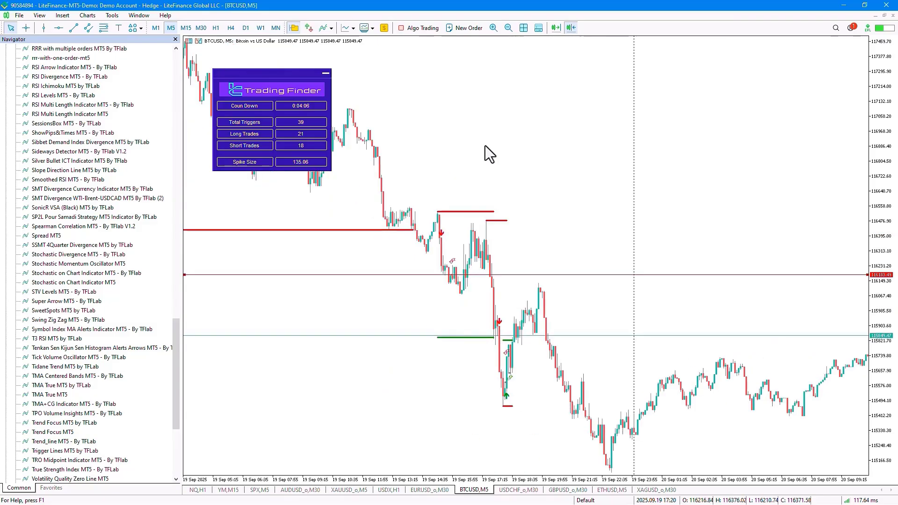